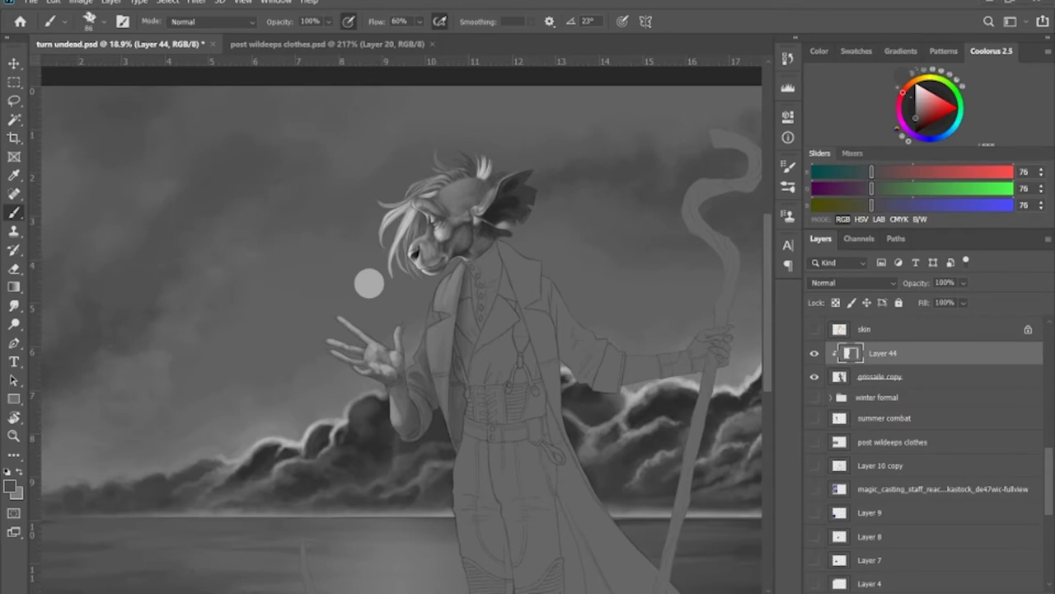
- Shade the sleeve of the staff-holding arm, the neck and the shirt folds with dark grey (76) and mid grey (about 128)
{"action": "mouse_move", "coordinate": [550, 284]}
{"action": "left_mouse_down"}
{"action": "mouse_move", "coordinate": [574, 387]}
{"action": "mouse_move", "coordinate": [610, 389]}
{"action": "mouse_move", "coordinate": [557, 313]}
{"action": "mouse_move", "coordinate": [597, 351]}
{"action": "mouse_move", "coordinate": [613, 388]}
{"action": "left_mouse_up"}
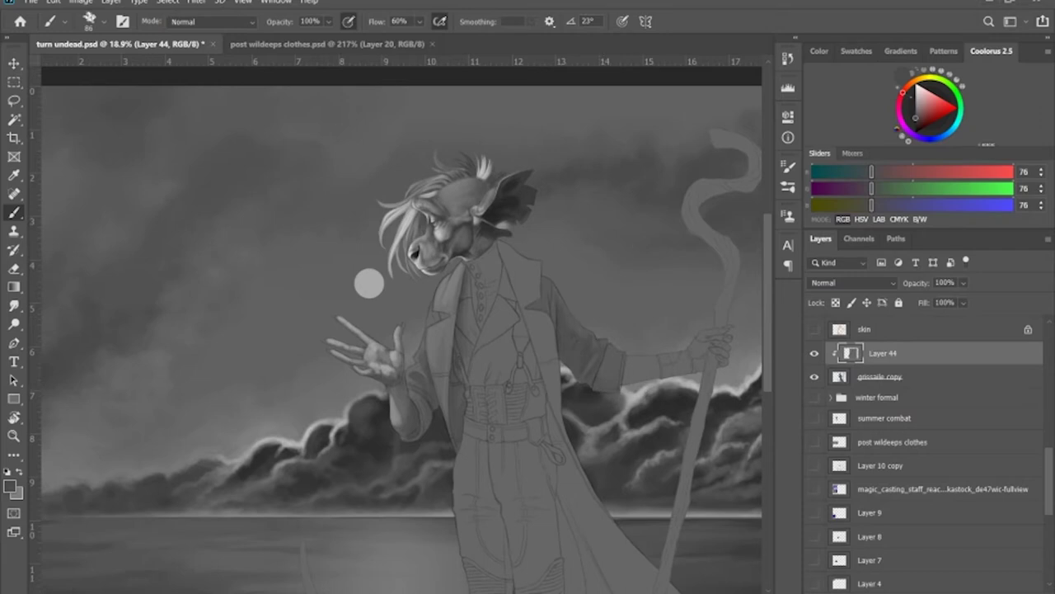
{"action": "left_click_drag", "start_coordinate": [497, 244], "coordinate": [475, 331]}
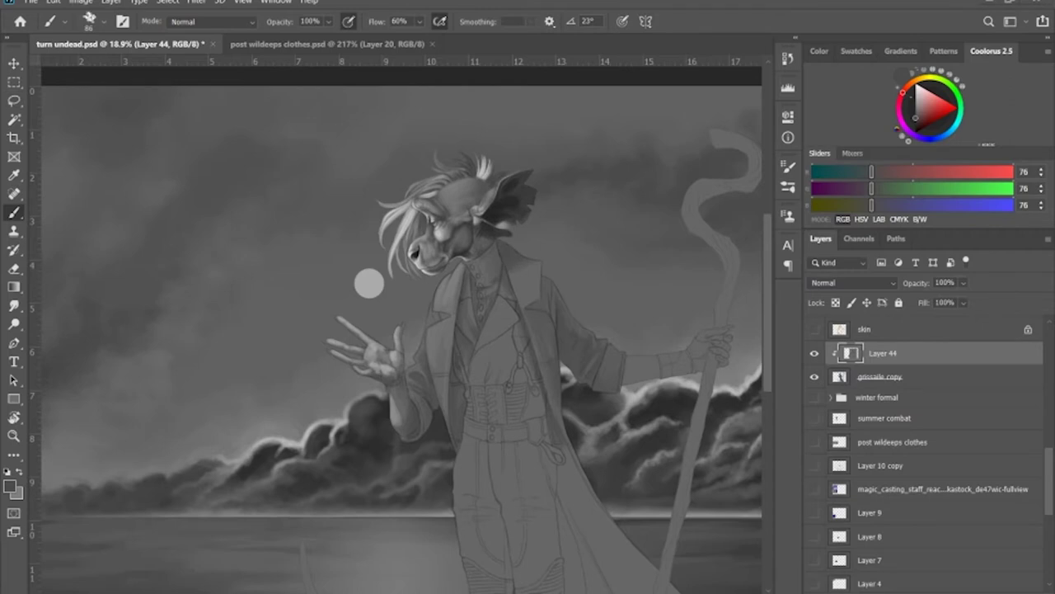
{"action": "left_click", "coordinate": [530, 319], "text": "alt"}
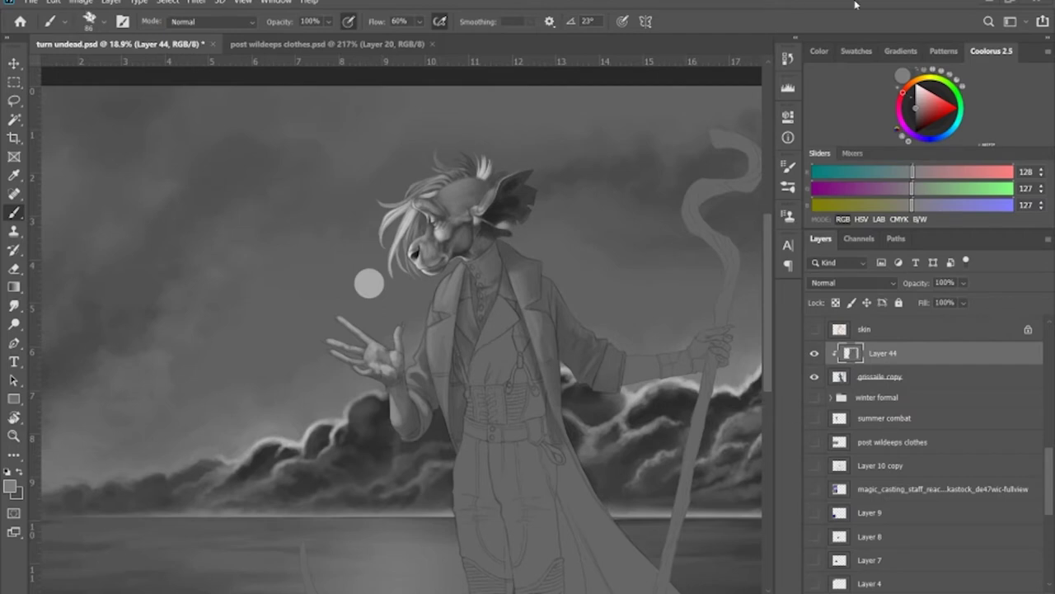
{"action": "key", "text": "x"}
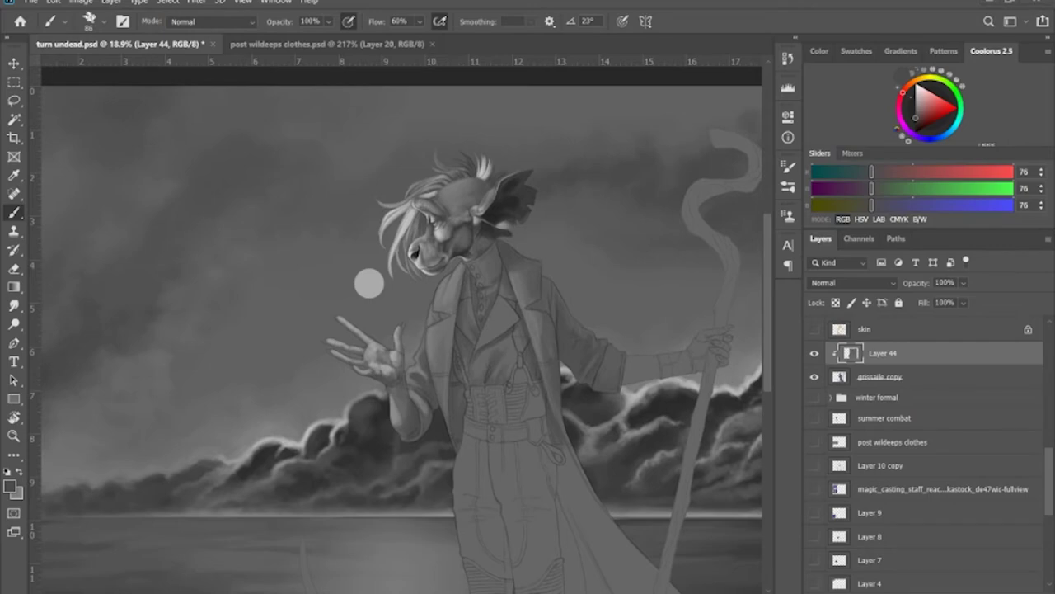
{"action": "key", "text": "x"}
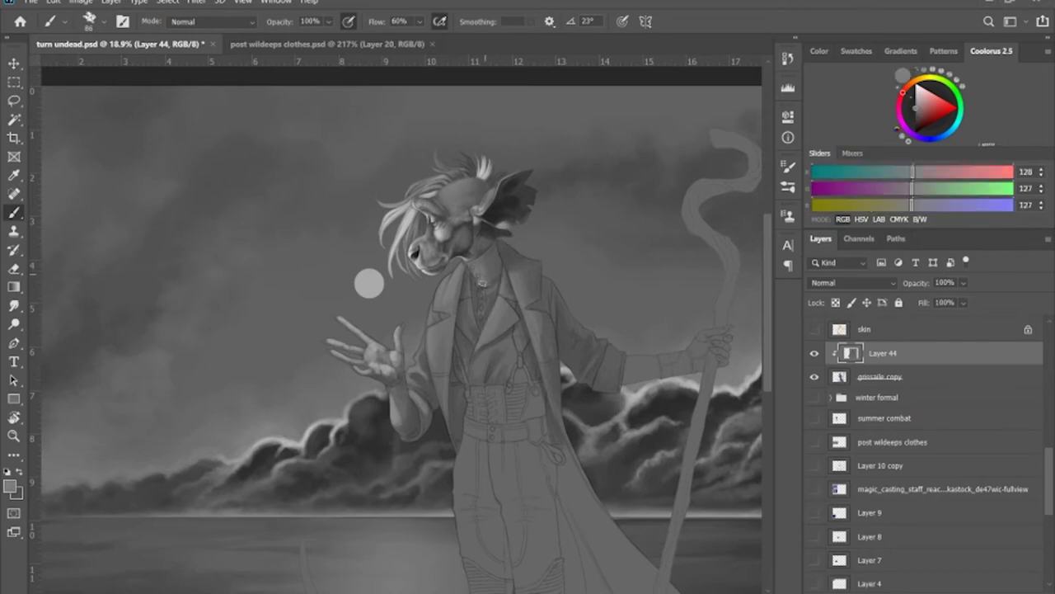
- Block in folds and shadows on the trousers and long coat tail, alternating dark grey (76) and mid grey (about 128)
{"action": "scroll", "coordinate": [482, 276], "scroll_direction": "down", "scroll_amount": 1}
{"action": "key", "text": "g"}
{"action": "key", "text": "x"}
{"action": "key", "text": "b"}
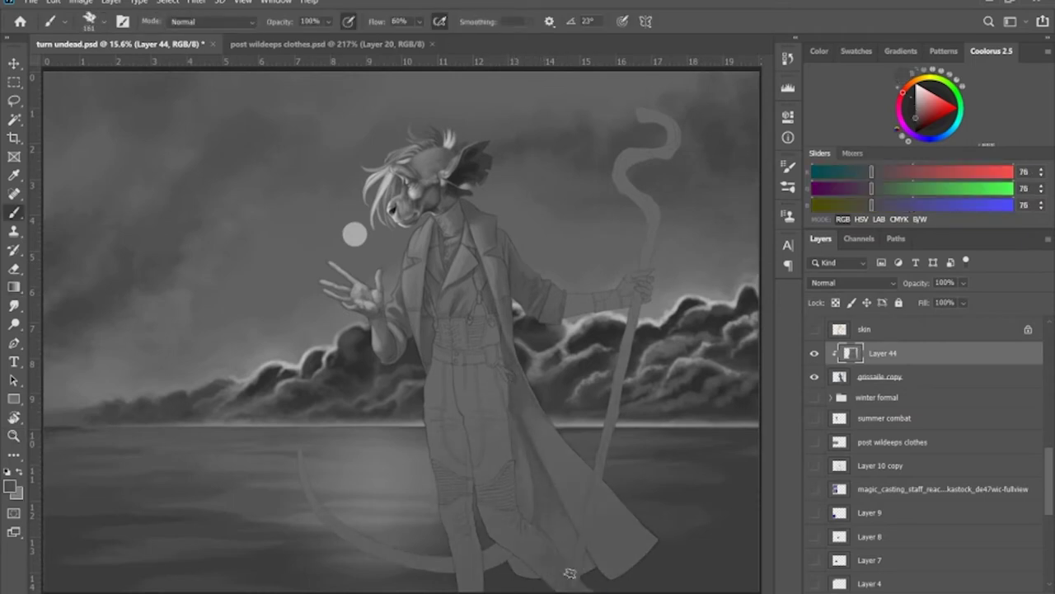
{"action": "key", "text": "x"}
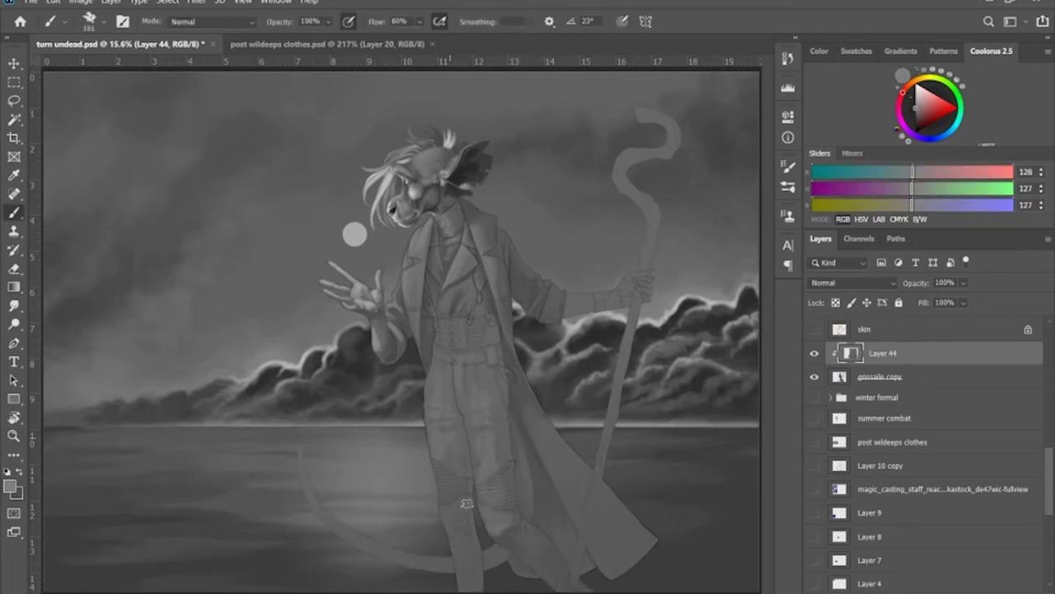
{"action": "key", "text": "x"}
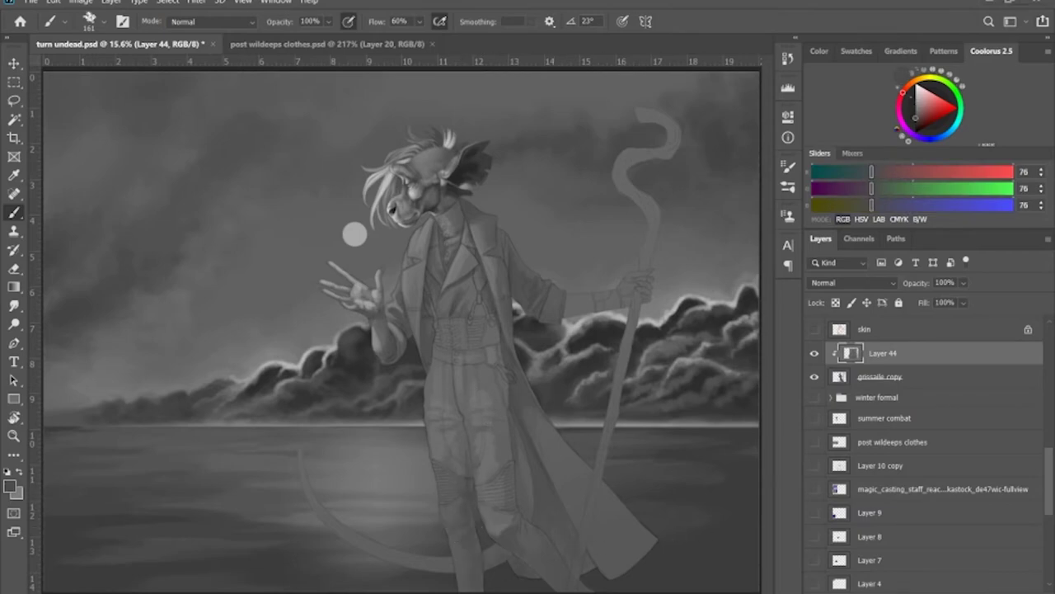
{"action": "scroll", "coordinate": [500, 365], "scroll_direction": "up", "scroll_amount": 2}
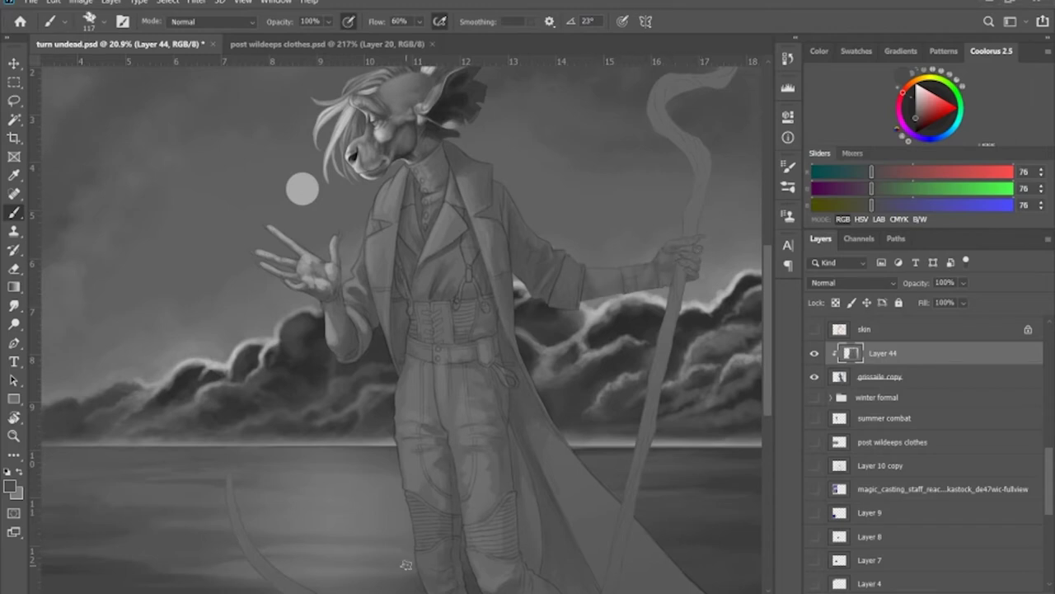
- Paint light grey (156) highlights on the coat lapel and front near the open hand with a 61 px brush
{"action": "key", "text": "x"}
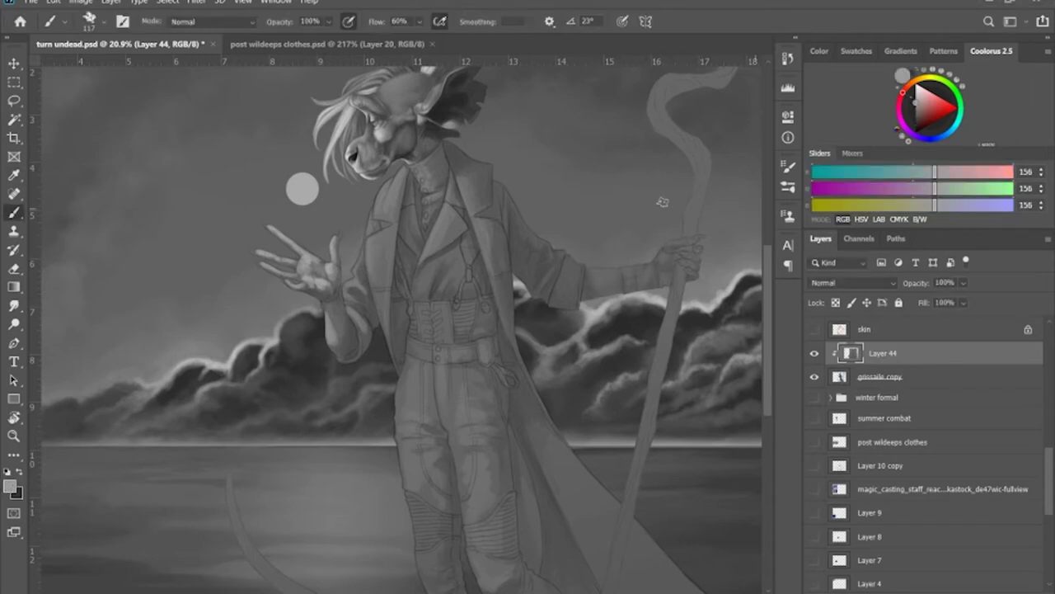
{"action": "key", "text": "["}
{"action": "key", "text": "["}
{"action": "key", "text": "["}
{"action": "key", "text": "["}
{"action": "key", "text": "["}
{"action": "mouse_move", "coordinate": [401, 171]}
{"action": "left_mouse_down"}
{"action": "mouse_move", "coordinate": [377, 195]}
{"action": "mouse_move", "coordinate": [353, 306]}
{"action": "left_mouse_up"}
- Refine the lapel notch and inner front edge of the coat, alternating dark grey (49) and light grey (156)
{"action": "left_click", "coordinate": [21, 472]}
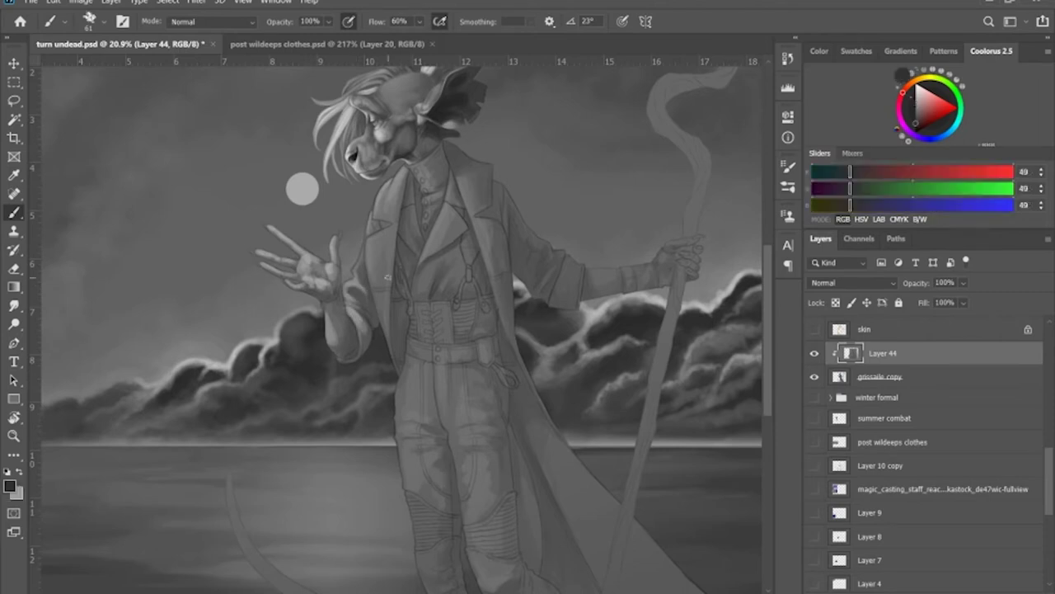
{"action": "left_click", "coordinate": [21, 472]}
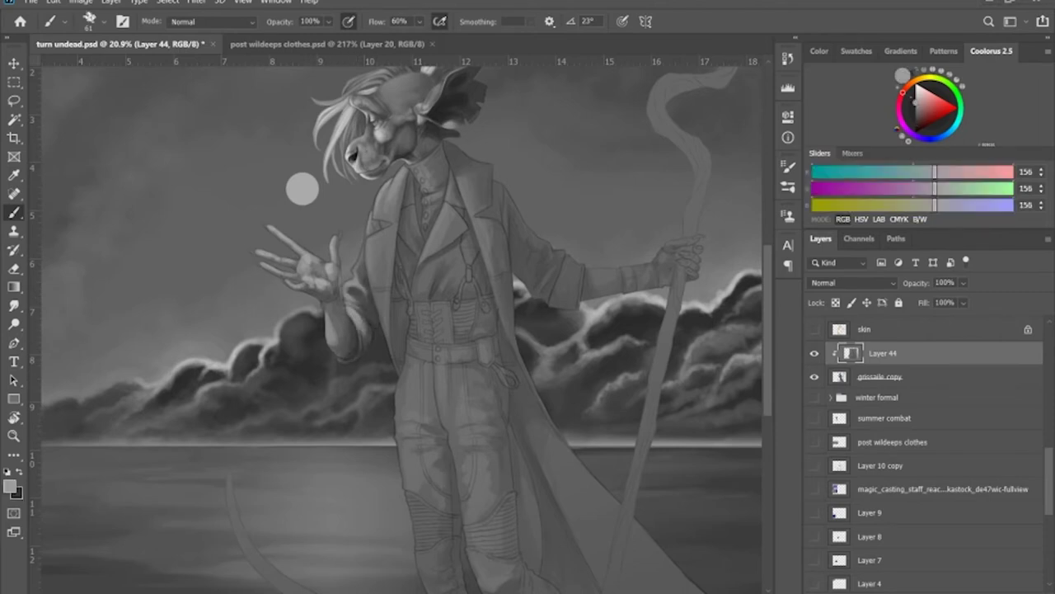
{"action": "key", "text": "x"}
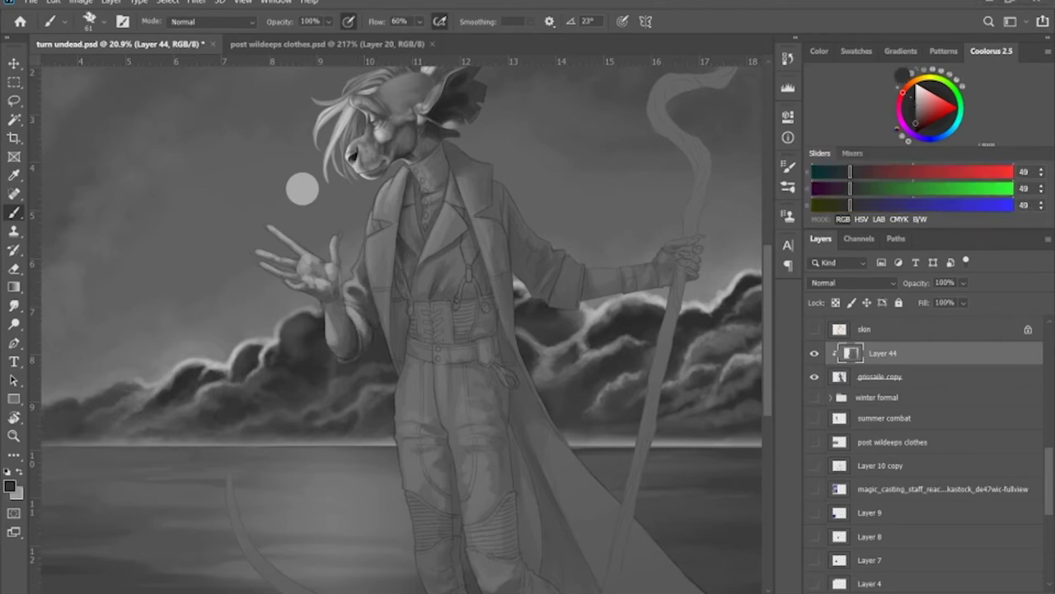
{"action": "mouse_move", "coordinate": [396, 254]}
{"action": "left_mouse_down"}
{"action": "mouse_move", "coordinate": [400, 329]}
{"action": "mouse_move", "coordinate": [402, 315]}
{"action": "left_mouse_up"}
{"action": "key", "text": "x"}
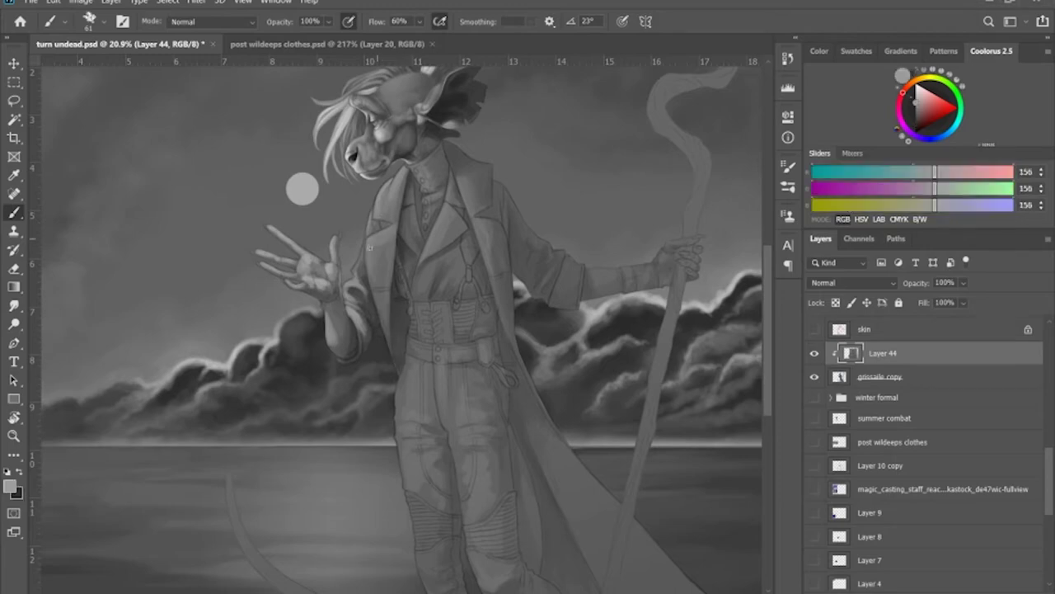
{"action": "key", "text": "x"}
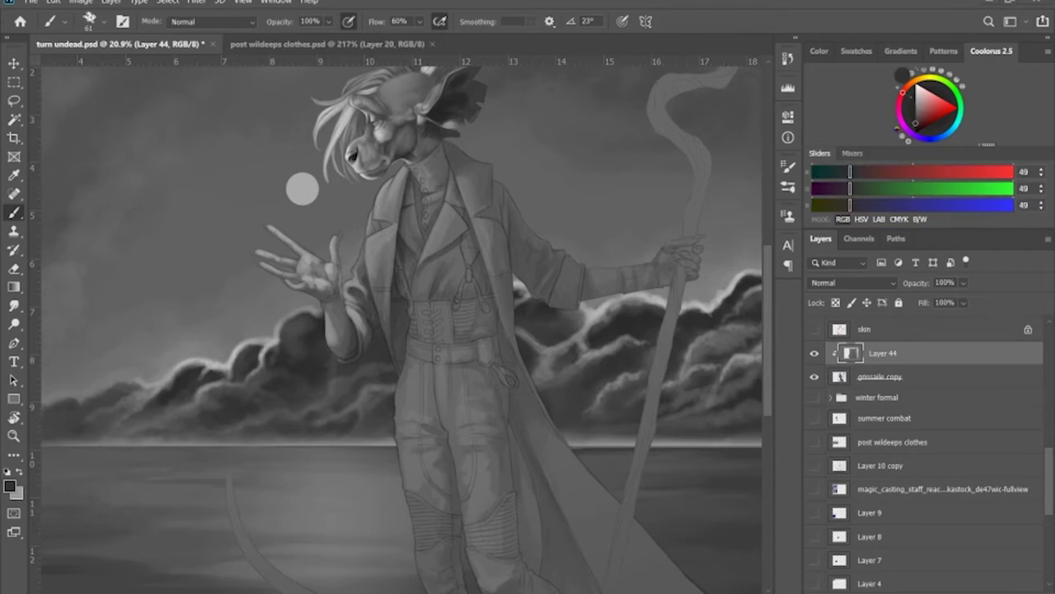
- Deepen the shadows on the open hand's palm and along the neck with a 42 px dark grey (49) brush
{"action": "key", "text": "ctrl+space"}
{"action": "left_click_drag", "start_coordinate": [467, 247], "coordinate": [527, 248]}
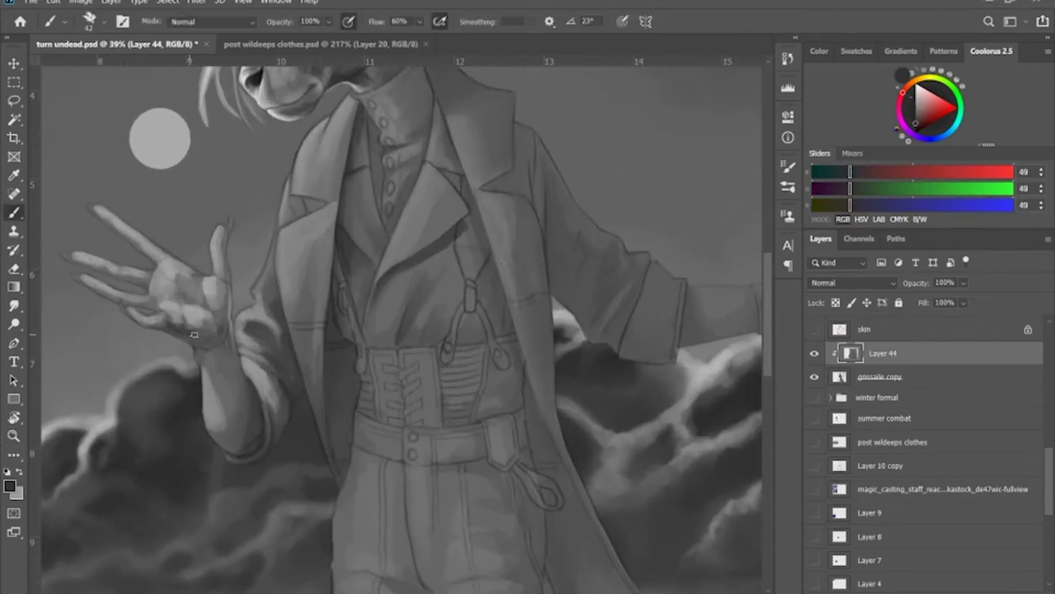
{"action": "mouse_move", "coordinate": [221, 333]}
{"action": "left_mouse_down"}
{"action": "mouse_move", "coordinate": [203, 375]}
{"action": "mouse_move", "coordinate": [216, 307]}
{"action": "left_mouse_up"}
{"action": "scroll", "coordinate": [284, 219], "scroll_direction": "up", "scroll_amount": 2}
{"action": "left_click_drag", "start_coordinate": [424, 196], "coordinate": [418, 156]}
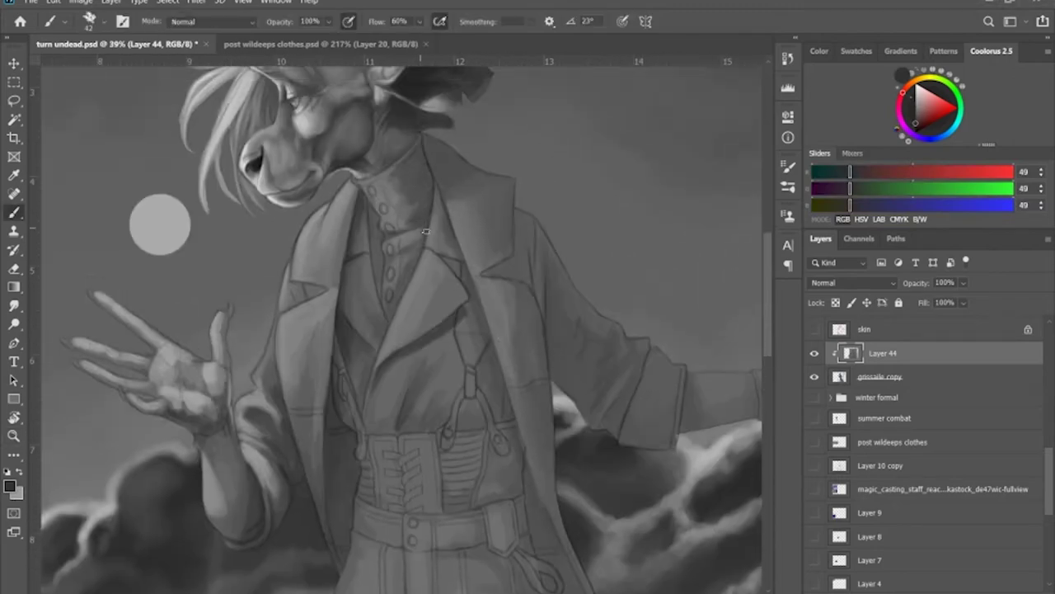
- Model the buttoned shirt front and high collar with dark grey (49) folds and light grey (156) highlights
{"action": "left_click_drag", "start_coordinate": [421, 227], "coordinate": [403, 288]}
{"action": "left_click_drag", "start_coordinate": [375, 264], "coordinate": [373, 202]}
{"action": "key", "text": "x"}
{"action": "mouse_move", "coordinate": [403, 238]}
{"action": "left_mouse_down"}
{"action": "mouse_move", "coordinate": [387, 250]}
{"action": "mouse_move", "coordinate": [391, 294]}
{"action": "left_mouse_up"}
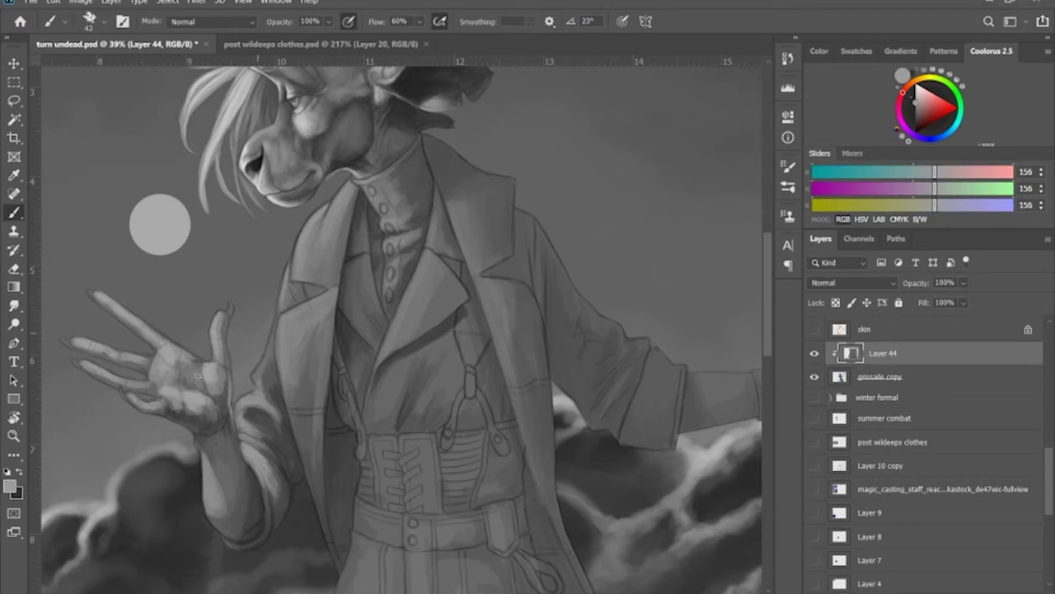
{"action": "key", "text": "x"}
{"action": "left_click_drag", "start_coordinate": [377, 270], "coordinate": [381, 301]}
{"action": "left_click_drag", "start_coordinate": [427, 188], "coordinate": [421, 213]}
{"action": "mouse_move", "coordinate": [419, 150]}
{"action": "left_mouse_down"}
{"action": "mouse_move", "coordinate": [411, 192]}
{"action": "mouse_move", "coordinate": [446, 235]}
{"action": "left_mouse_up"}
{"action": "key", "text": "x"}
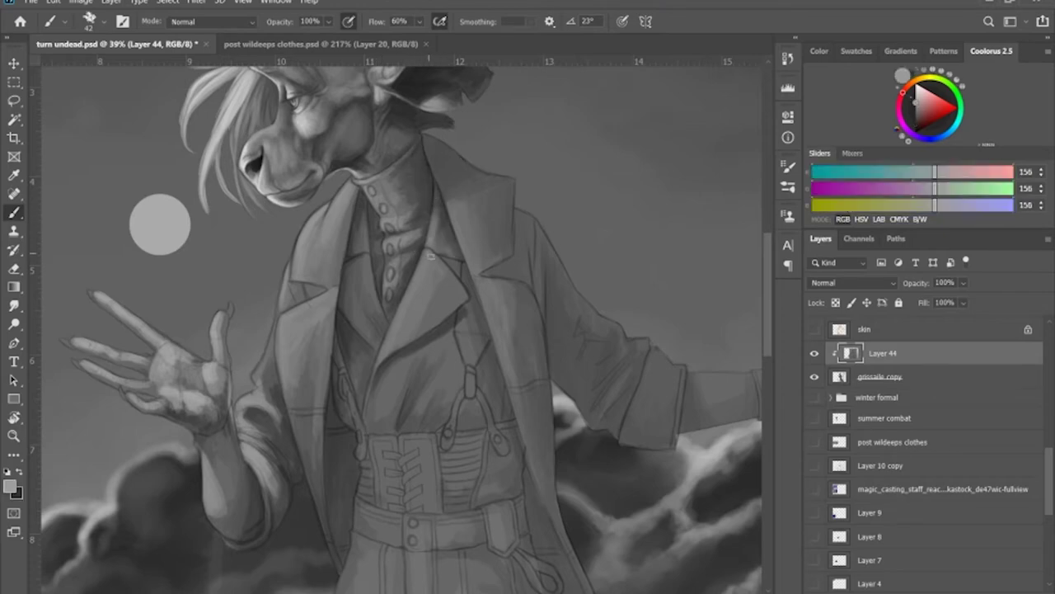
- Paint the shadows and highlights around the waistcoat lapels, suspender straps and lower shirt in dark (49) and light (156) grey
{"action": "key", "text": "x"}
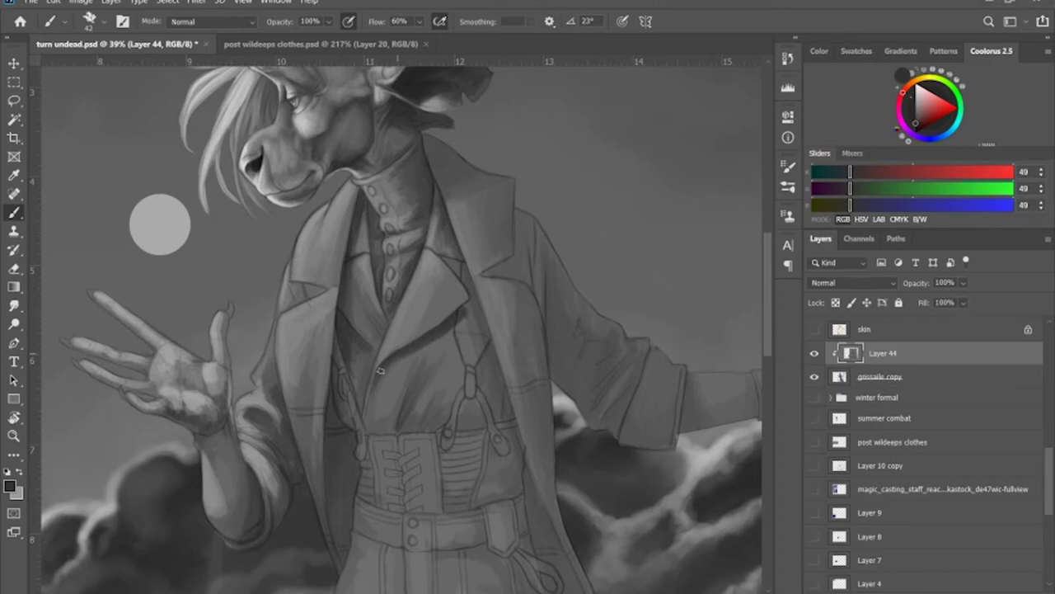
{"action": "key", "text": "x"}
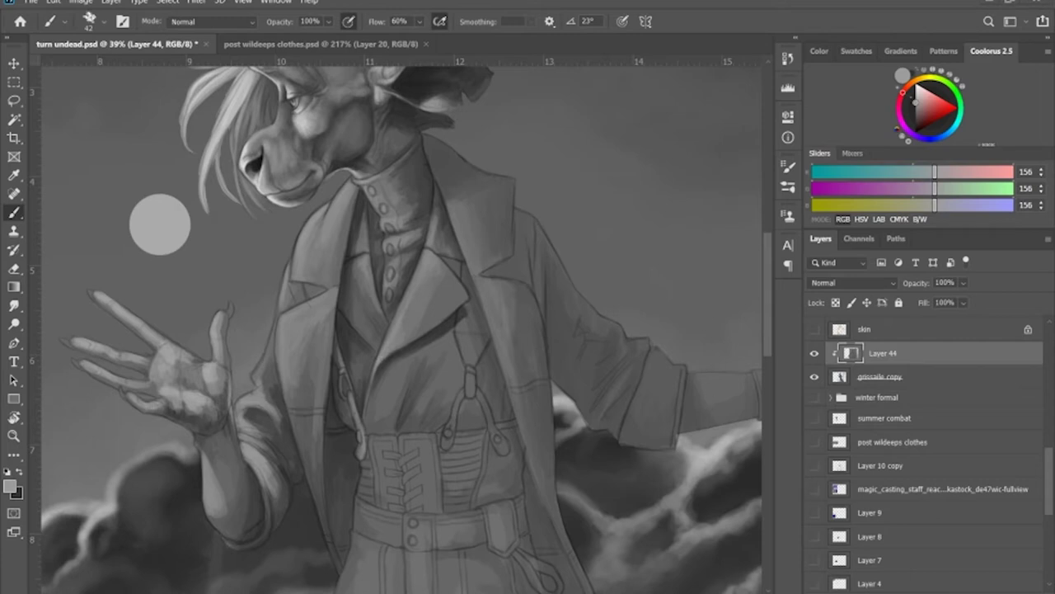
{"action": "key", "text": "x"}
{"action": "mouse_move", "coordinate": [398, 432]}
{"action": "left_mouse_down"}
{"action": "mouse_move", "coordinate": [443, 407]}
{"action": "mouse_move", "coordinate": [391, 408]}
{"action": "left_mouse_up"}
{"action": "key", "text": "r"}
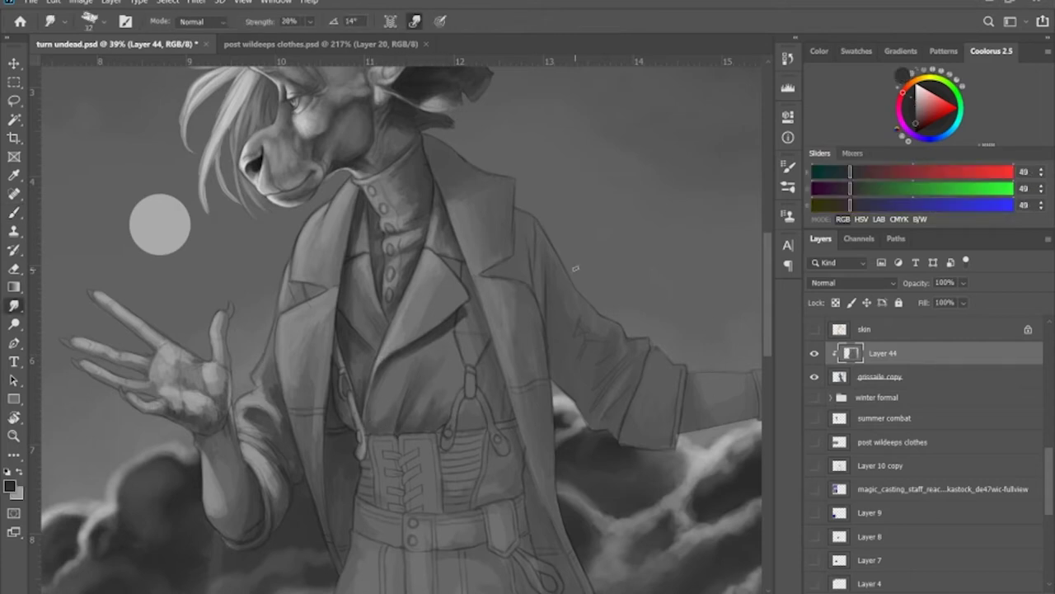
{"action": "key", "text": "b"}
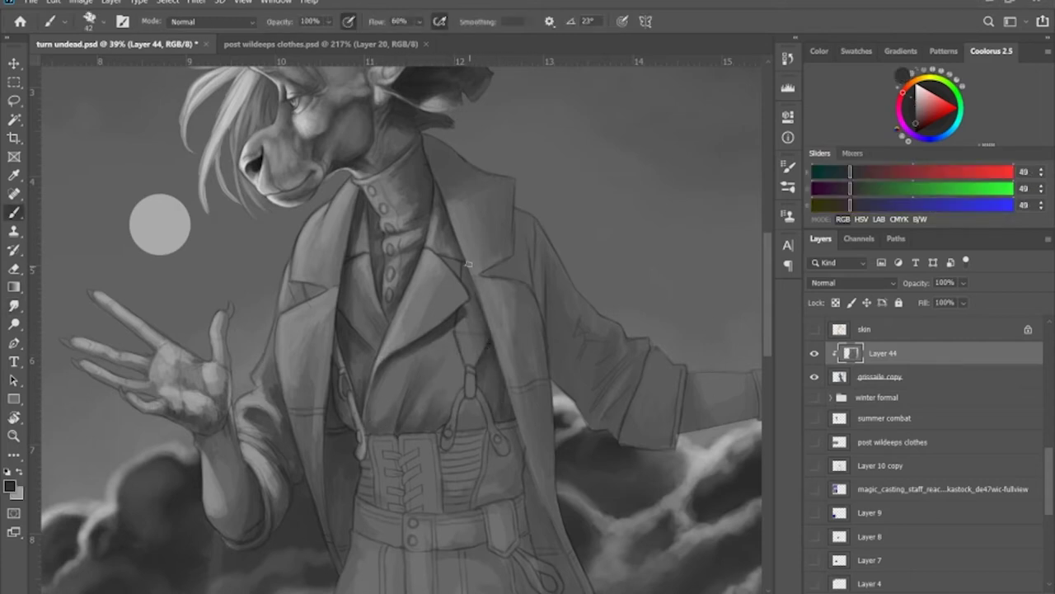
{"action": "key", "text": "x"}
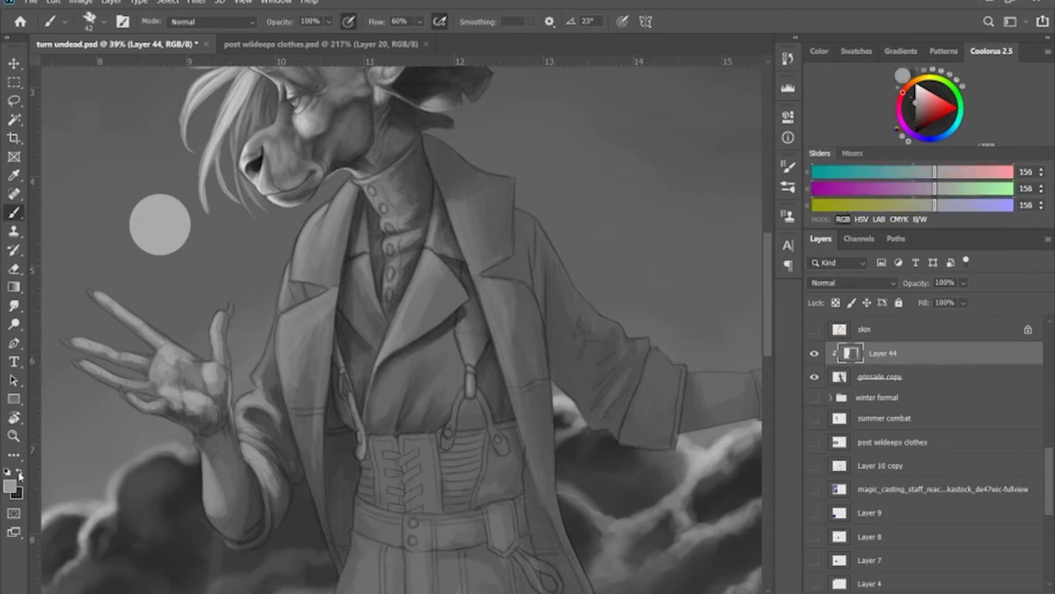
{"action": "key", "text": "x"}
- Soften the shading on the coat front beside the open hand, alternating the Smudge tool with dark and light brush strokes
{"action": "key", "text": "r"}
{"action": "key", "text": "x"}
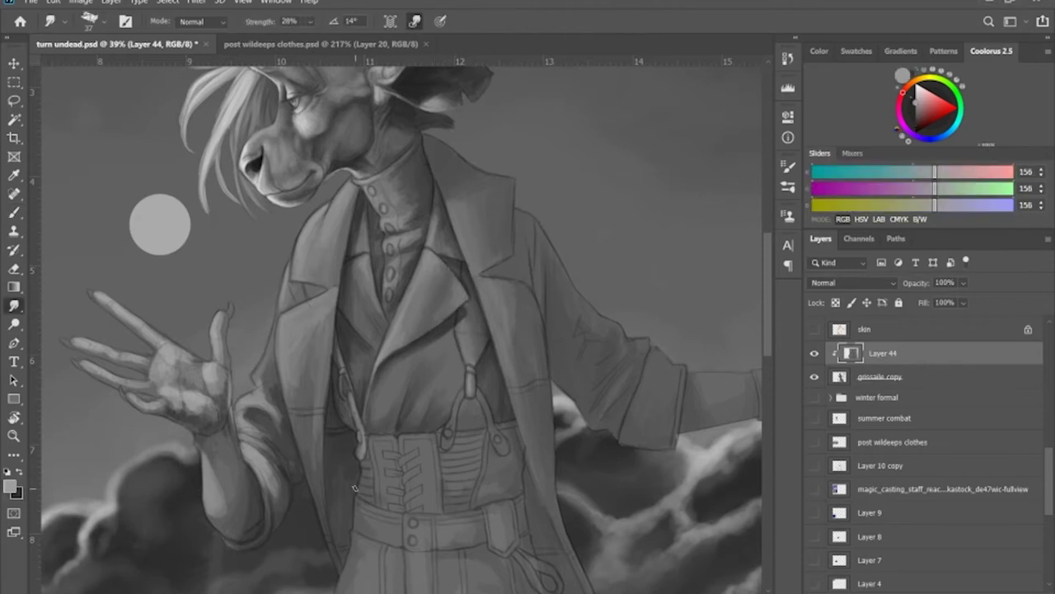
{"action": "key", "text": "x"}
{"action": "key", "text": "b"}
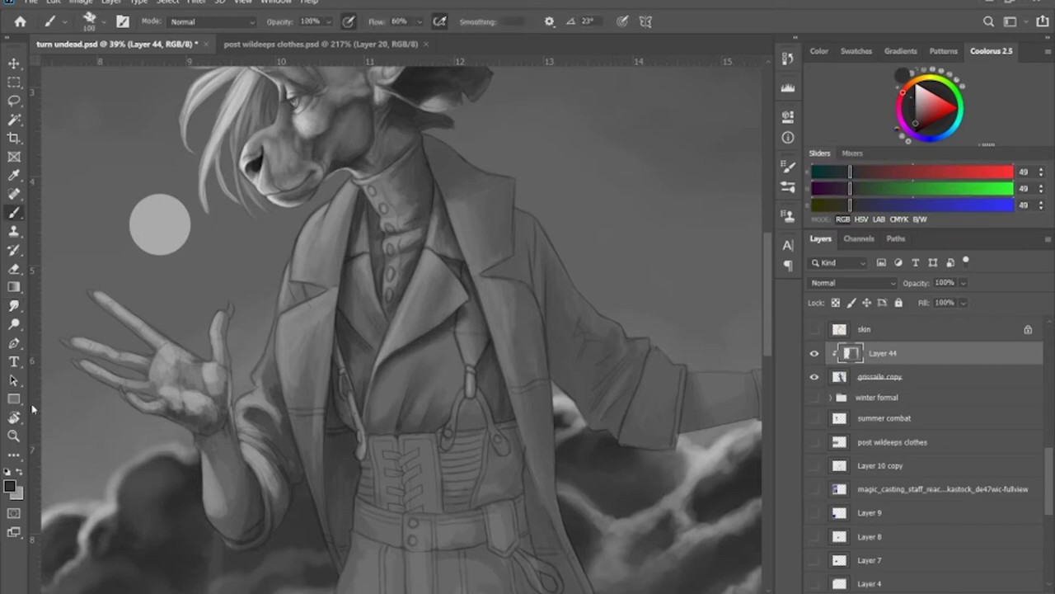
{"action": "key", "text": "x"}
{"action": "key", "text": "x"}
{"action": "key", "text": "r"}
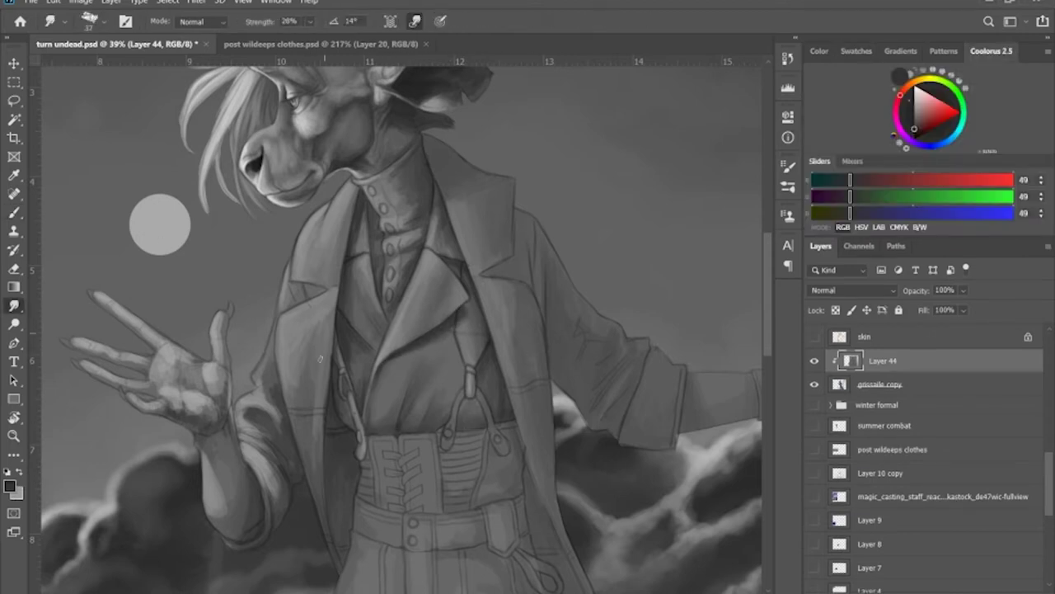
{"action": "key", "text": "x"}
{"action": "key", "text": "b"}
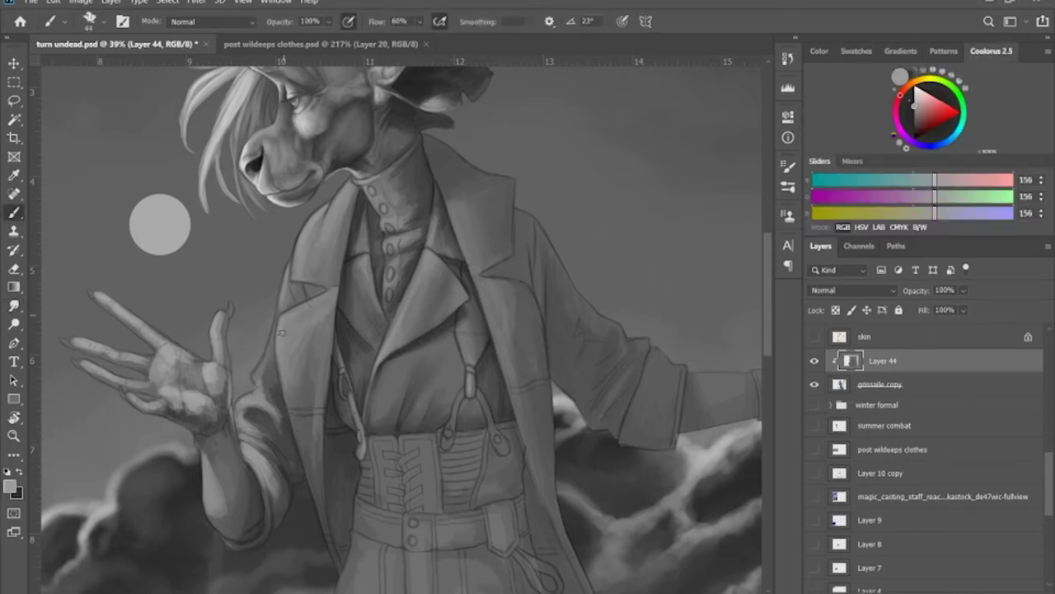
{"action": "key", "text": "x"}
- Darken the coat's collar edges and the folds of the staff arm's sleeve and shoulder with dark grey (49)
{"action": "left_click_drag", "start_coordinate": [353, 195], "coordinate": [337, 279]}
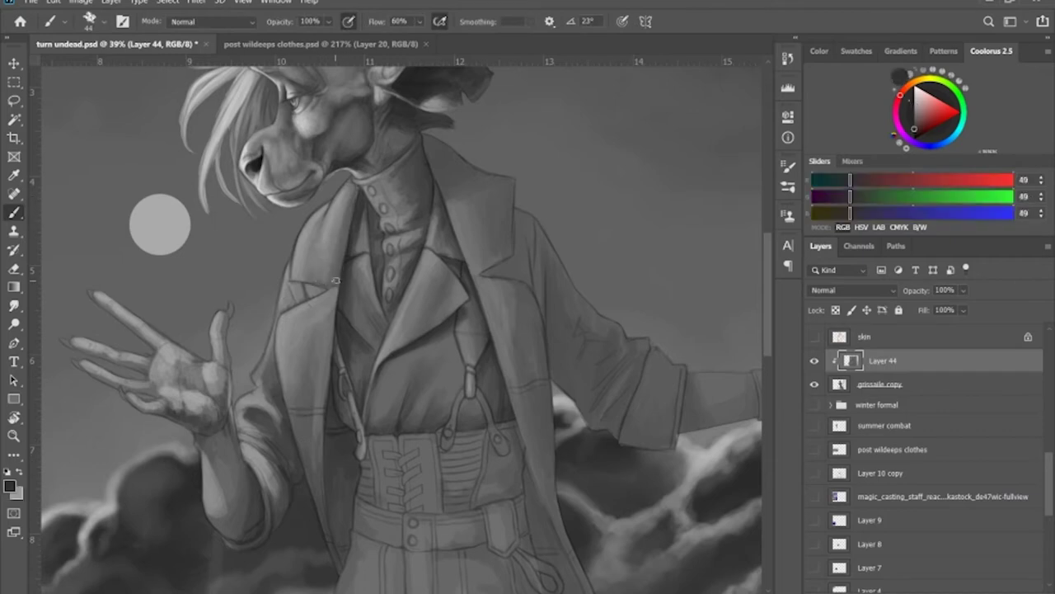
{"action": "mouse_move", "coordinate": [429, 149]}
{"action": "left_mouse_down"}
{"action": "mouse_move", "coordinate": [492, 179]}
{"action": "mouse_move", "coordinate": [556, 369]}
{"action": "left_mouse_up"}
{"action": "left_click_drag", "start_coordinate": [630, 352], "coordinate": [595, 402]}
{"action": "left_click_drag", "start_coordinate": [636, 368], "coordinate": [610, 424]}
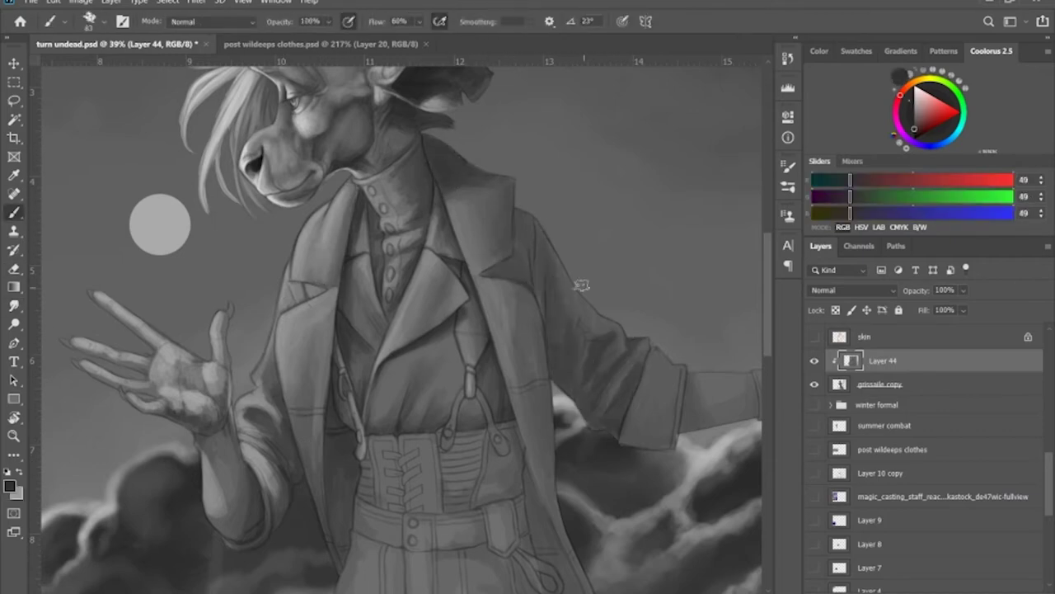
{"action": "left_click_drag", "start_coordinate": [552, 282], "coordinate": [553, 342]}
{"action": "left_click_drag", "start_coordinate": [536, 227], "coordinate": [488, 276]}
- Paint a dark grey (49) shadow down the coat front from the waist toward the tail on the staff side
{"action": "key", "text": "z"}
{"action": "mouse_move", "coordinate": [646, 285]}
{"action": "left_mouse_down"}
{"action": "mouse_move", "coordinate": [601, 286]}
{"action": "mouse_move", "coordinate": [634, 283]}
{"action": "left_mouse_up"}
{"action": "key", "text": "x"}
{"action": "key", "text": "b"}
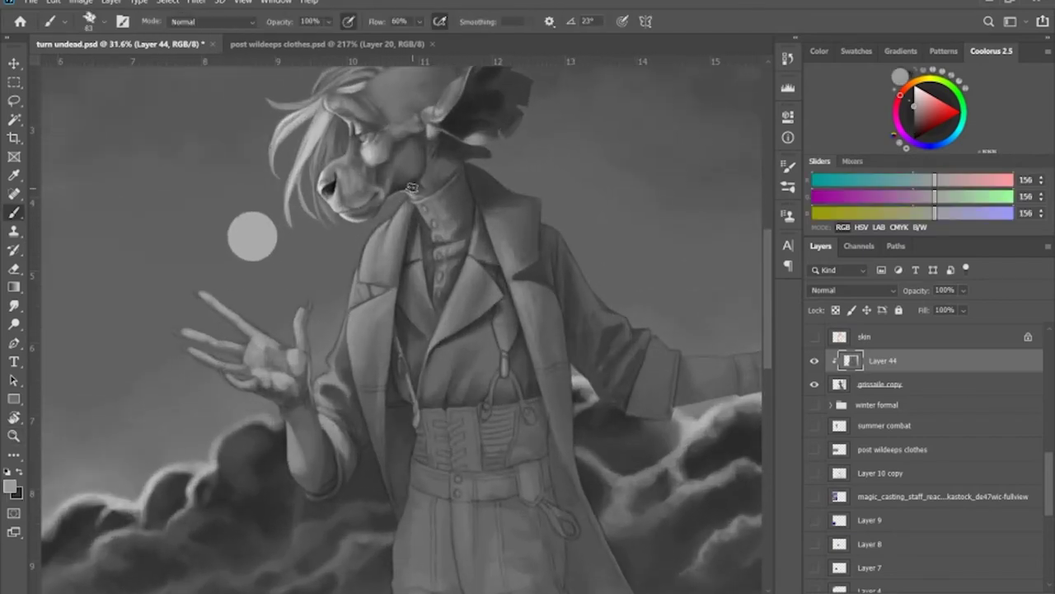
{"action": "key", "text": "x"}
{"action": "left_click_drag", "start_coordinate": [558, 350], "coordinate": [594, 547]}
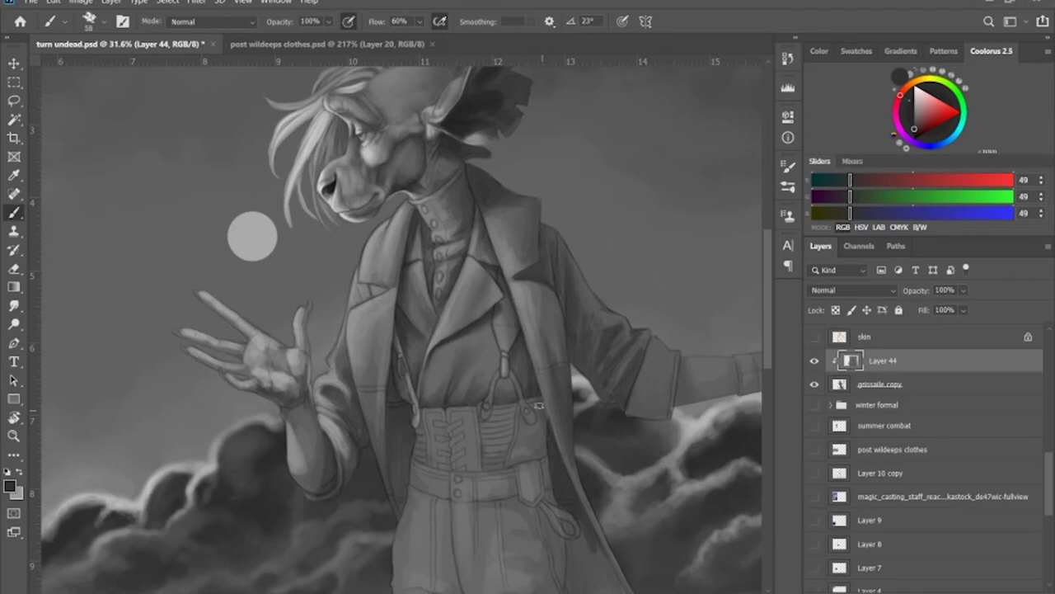
- Shade the corset's ribbed side and laced centre in dark grey (49) using a 58 px brush
{"action": "mouse_move", "coordinate": [538, 406]}
{"action": "left_mouse_down"}
{"action": "mouse_move", "coordinate": [533, 458]}
{"action": "mouse_move", "coordinate": [422, 437]}
{"action": "left_mouse_up"}
{"action": "left_click_drag", "start_coordinate": [464, 430], "coordinate": [437, 468]}
{"action": "key", "text": "r"}
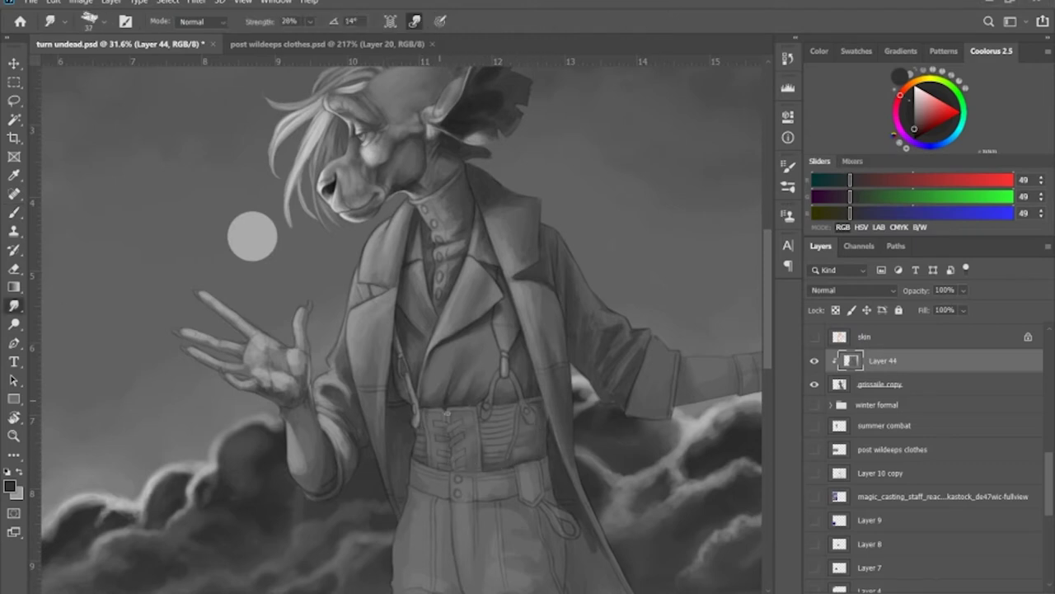
{"action": "key", "text": "b"}
{"action": "key", "text": "x"}
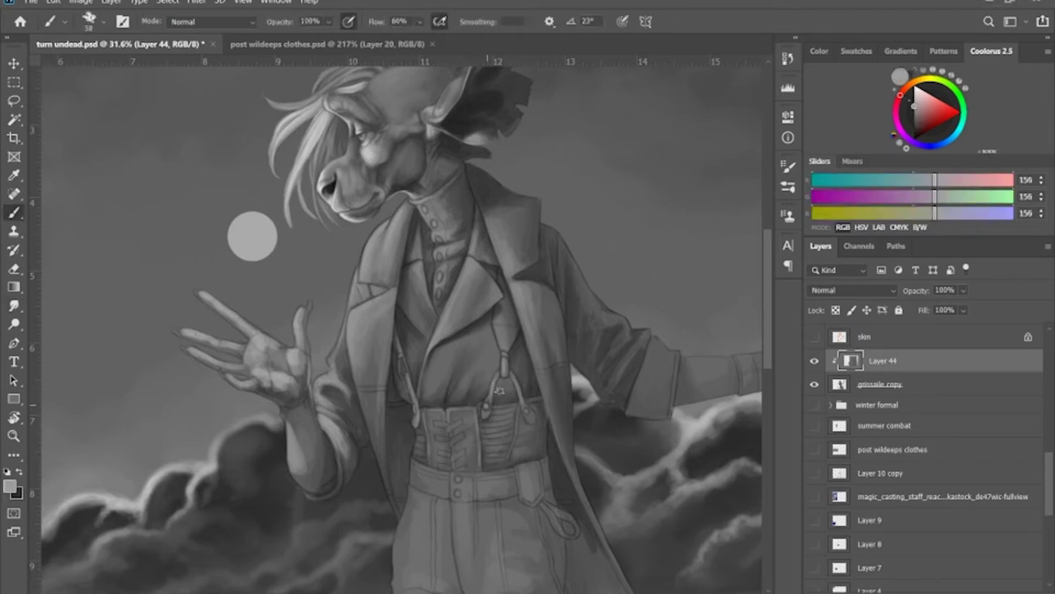
- Define the corset's edge in dark grey (49) and highlight its lacing, the belt and upper trousers in light grey (156)
{"action": "key", "text": "x"}
{"action": "left_click_drag", "start_coordinate": [538, 401], "coordinate": [531, 429]}
{"action": "key", "text": "x"}
{"action": "left_click_drag", "start_coordinate": [463, 435], "coordinate": [441, 456]}
{"action": "mouse_move", "coordinate": [455, 474]}
{"action": "left_mouse_down"}
{"action": "mouse_move", "coordinate": [454, 498]}
{"action": "mouse_move", "coordinate": [541, 464]}
{"action": "left_mouse_up"}
{"action": "left_click_drag", "start_coordinate": [499, 508], "coordinate": [501, 533]}
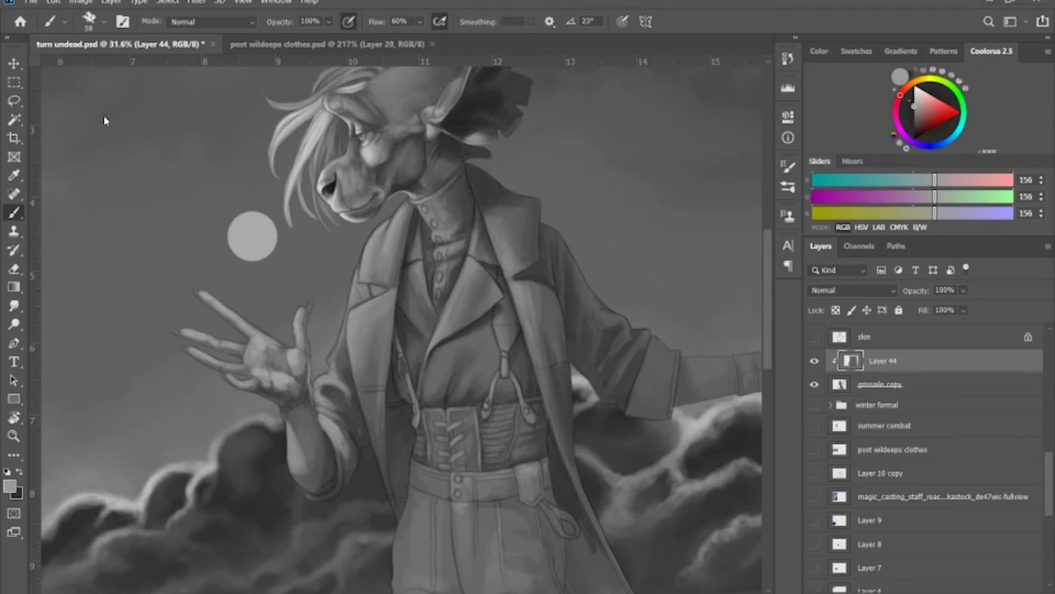
- Paint a dark grey (49) shadow down the length of the coat tail using a 139 px brush and save the painting
{"action": "scroll", "coordinate": [103, 120], "scroll_direction": "down", "scroll_amount": 3}
{"action": "key", "text": "x"}
{"action": "left_click_drag", "start_coordinate": [568, 369], "coordinate": [653, 474]}
{"action": "key", "text": "]"}
{"action": "key", "text": "]"}
{"action": "key", "text": "]"}
{"action": "key", "text": "]"}
{"action": "key", "text": "]"}
{"action": "key", "text": "]"}
{"action": "mouse_move", "coordinate": [580, 417]}
{"action": "left_mouse_down"}
{"action": "mouse_move", "coordinate": [589, 472]}
{"action": "mouse_move", "coordinate": [520, 466]}
{"action": "left_mouse_up"}
{"action": "key", "text": "ctrl+space"}
{"action": "left_click_drag", "start_coordinate": [517, 423], "coordinate": [533, 516]}
{"action": "left_click_drag", "start_coordinate": [534, 479], "coordinate": [548, 534]}
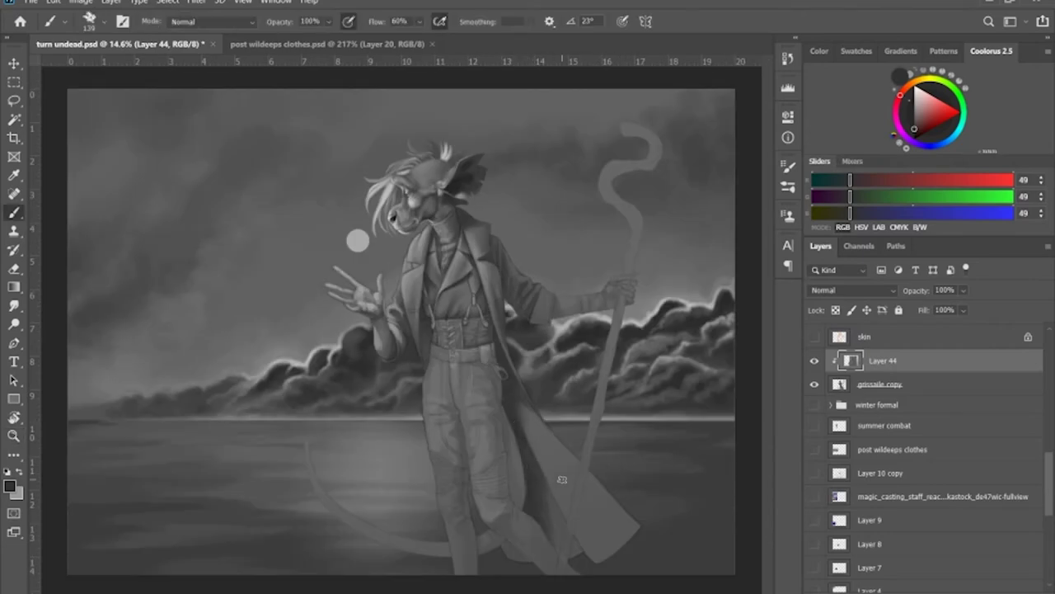
{"action": "scroll", "coordinate": [907, 445], "scroll_direction": "up", "scroll_amount": 10}
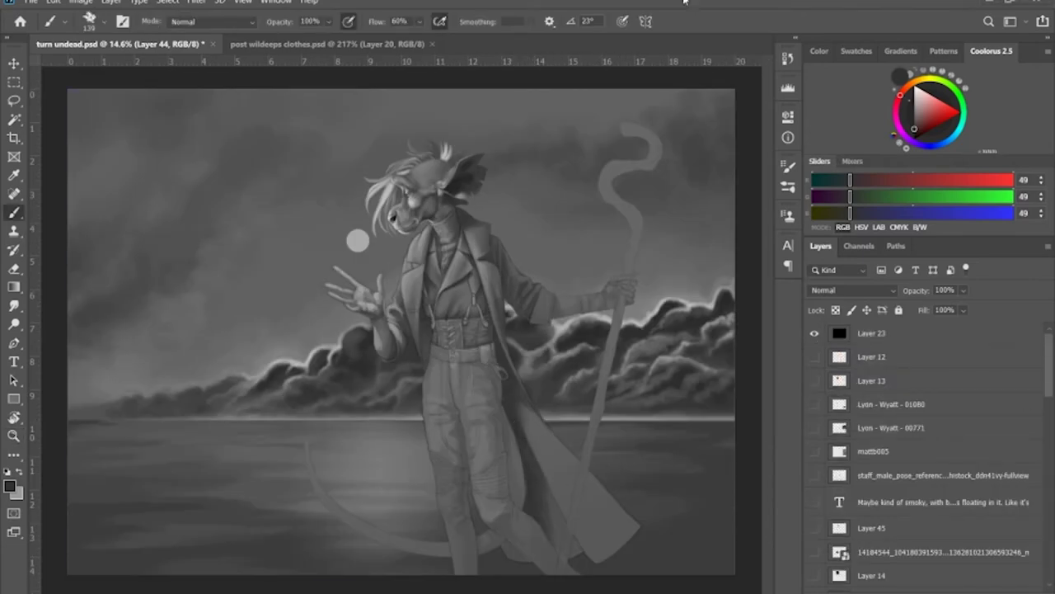
{"action": "key", "text": "ctrl+s"}
- Shade and highlight the belt pouch and its hanging loop with light grey (141), using a 28 px brush, and save
{"action": "scroll", "coordinate": [500, 363], "scroll_direction": "up", "scroll_amount": 6}
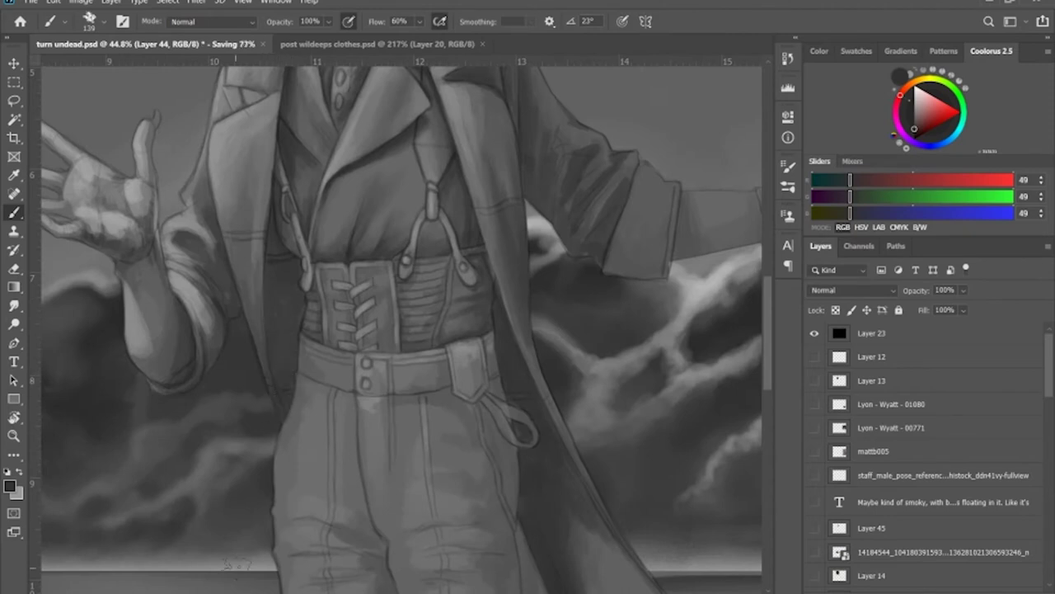
{"action": "left_click", "coordinate": [494, 413], "text": "alt"}
{"action": "mouse_move", "coordinate": [501, 371]}
{"action": "left_mouse_down"}
{"action": "mouse_move", "coordinate": [493, 419]}
{"action": "mouse_move", "coordinate": [521, 420]}
{"action": "left_mouse_up"}
{"action": "left_click", "coordinate": [513, 412], "text": "alt"}
{"action": "left_click", "coordinate": [18, 472]}
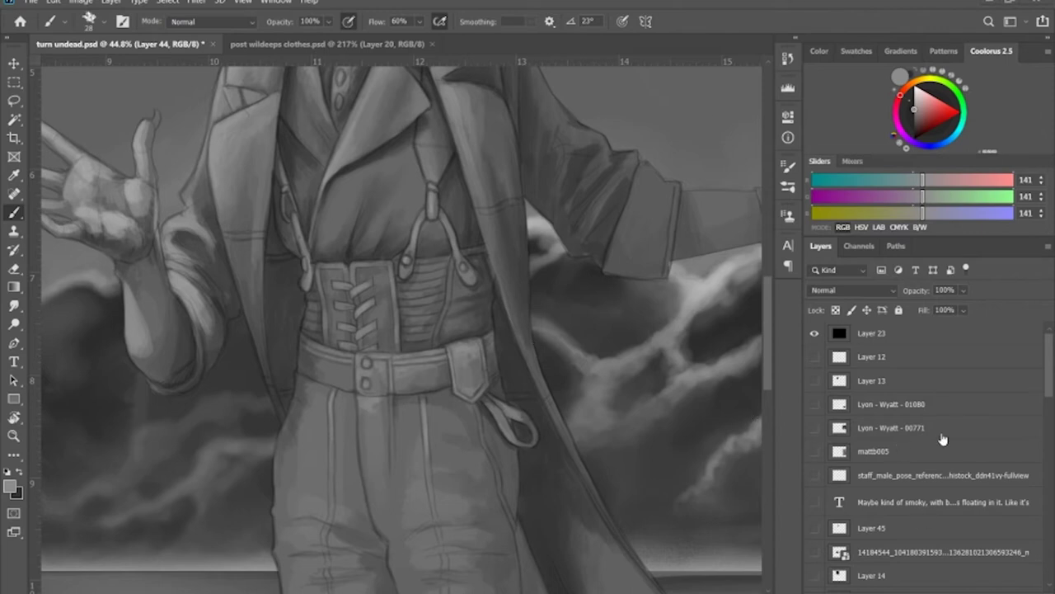
{"action": "key", "text": "ctrl+s"}
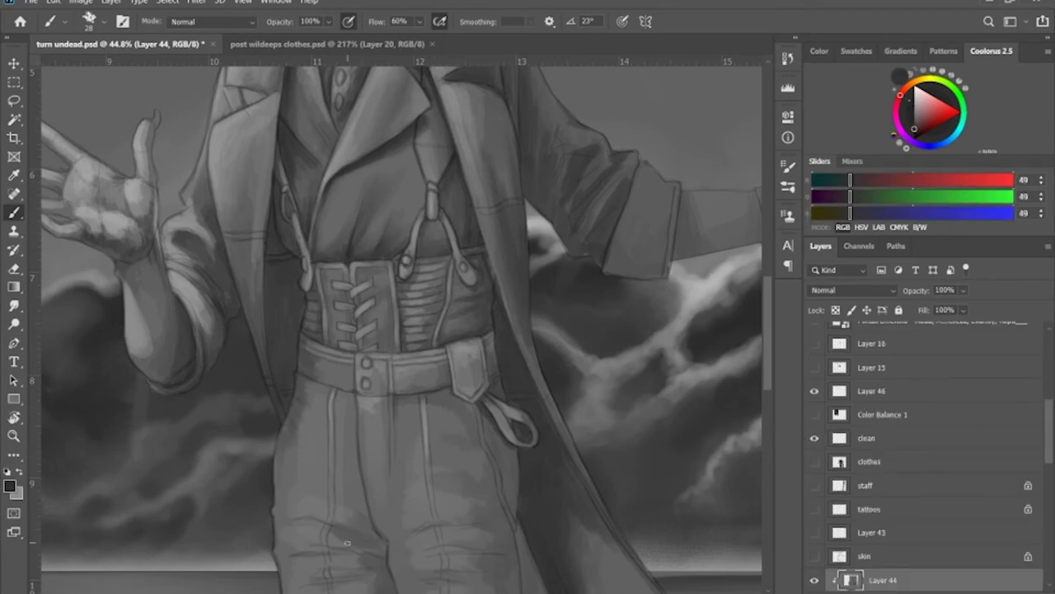
- Smudge the staff-side coat front at 28% strength and deepen the shadow beside the corset and hip in dark grey (49)
{"action": "key", "text": "r"}
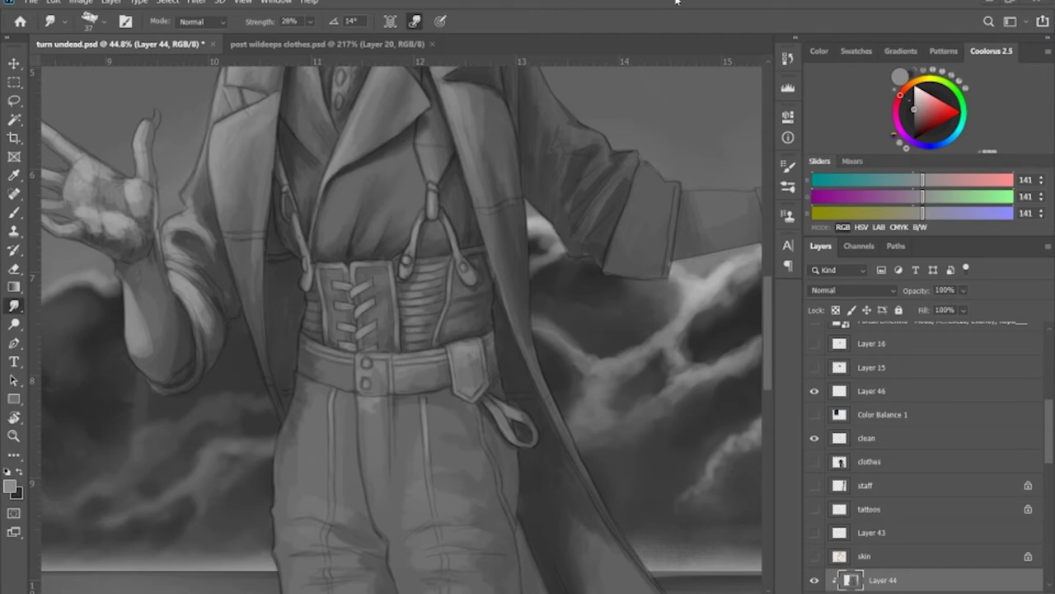
{"action": "mouse_move", "coordinate": [561, 338]}
{"action": "left_mouse_down"}
{"action": "mouse_move", "coordinate": [530, 341]}
{"action": "mouse_move", "coordinate": [530, 217]}
{"action": "left_mouse_up"}
{"action": "key", "text": "b"}
{"action": "key", "text": "x"}
{"action": "left_click_drag", "start_coordinate": [521, 308], "coordinate": [524, 411]}
{"action": "key", "text": "r"}
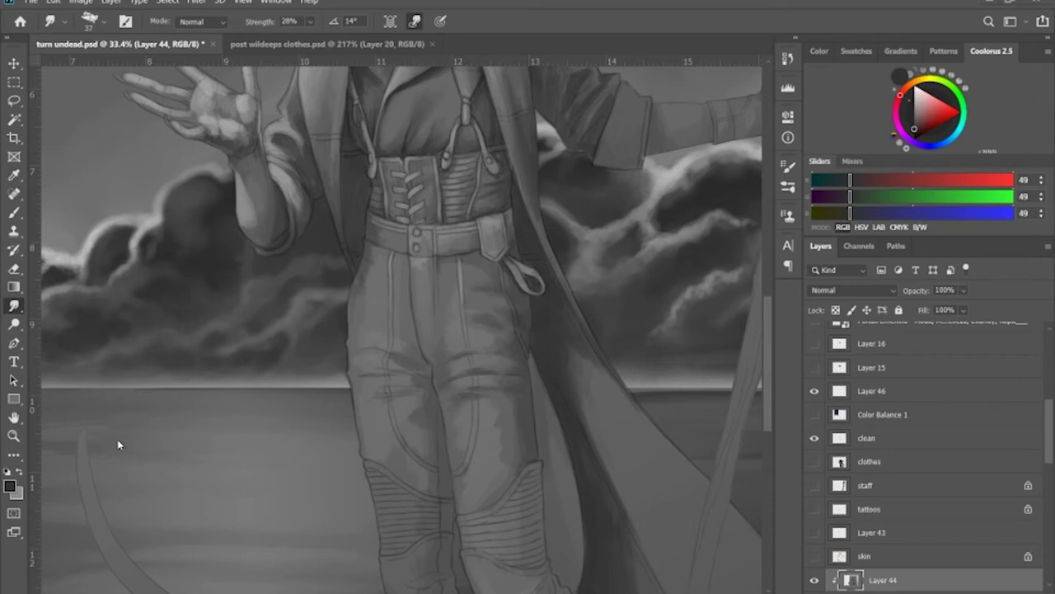
- Model the trouser folds across the hips and upper thighs in light grey (141) and dark grey (49) using a 62 px brush
{"action": "key", "text": "b"}
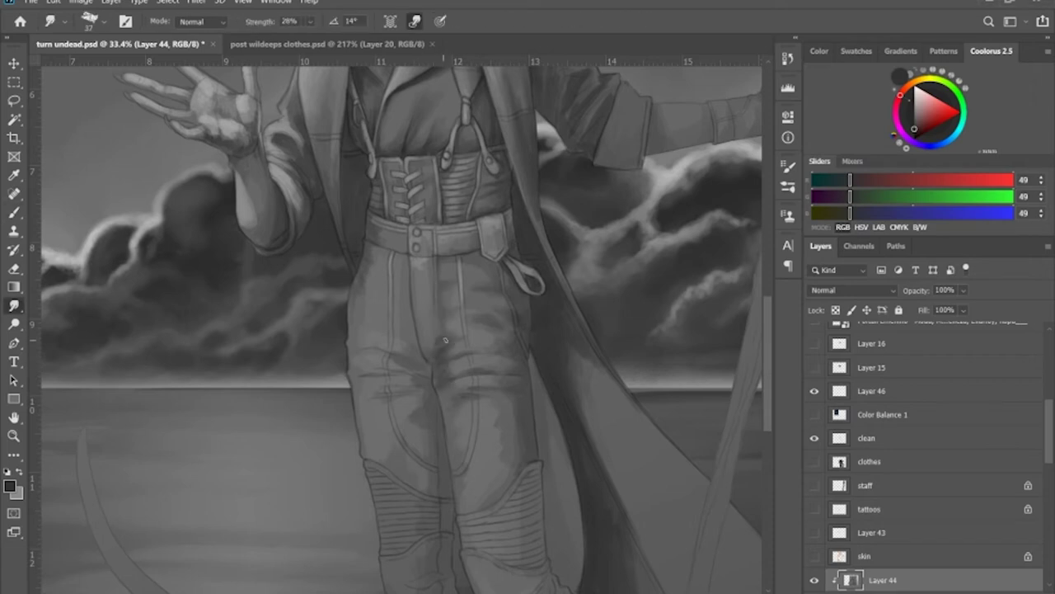
{"action": "left_click", "coordinate": [479, 240], "text": "alt"}
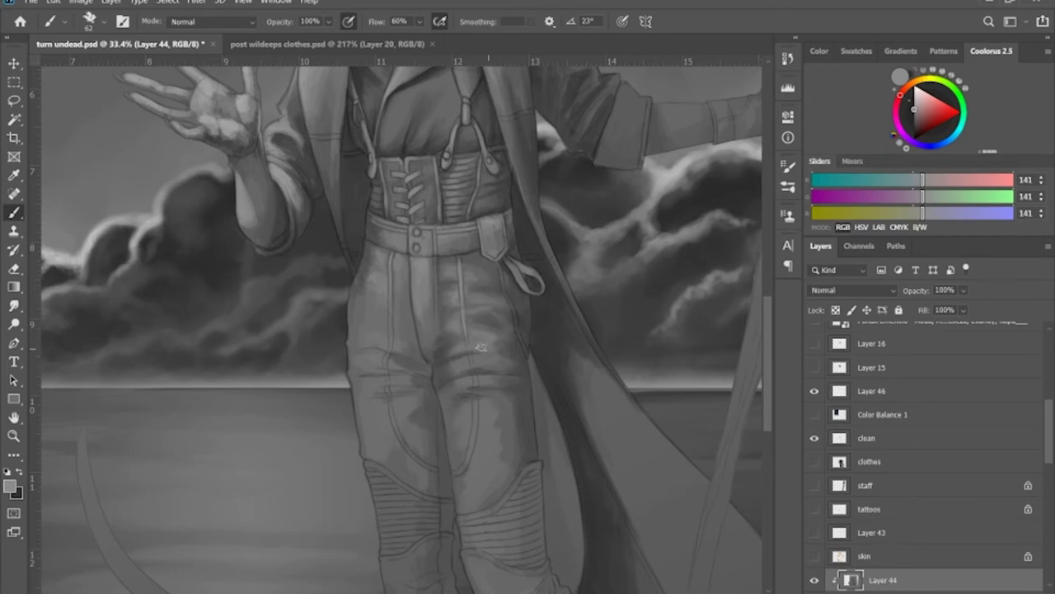
{"action": "left_click", "coordinate": [356, 328], "text": "alt"}
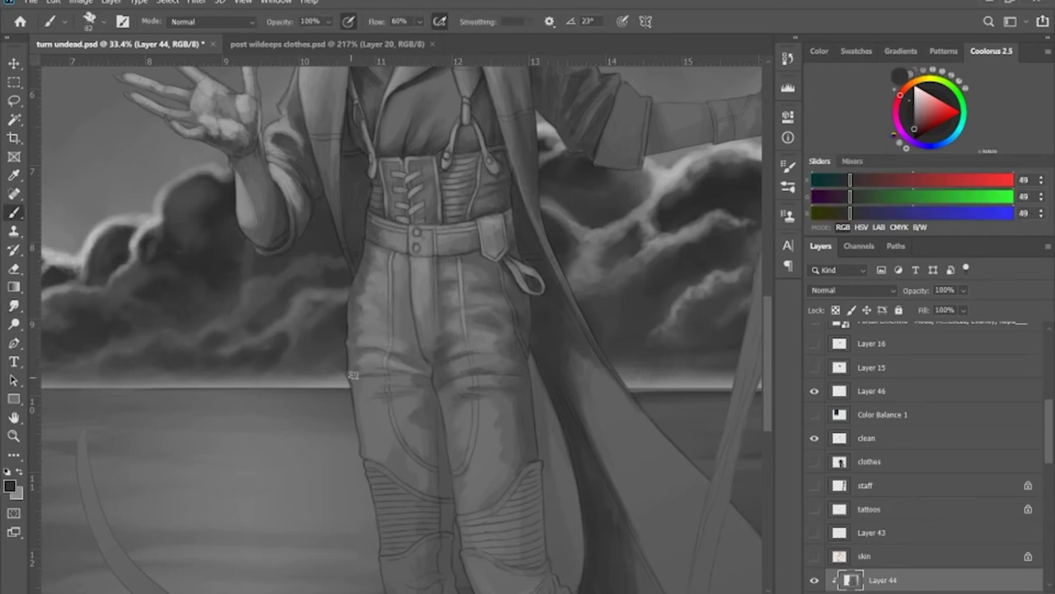
{"action": "key", "text": "r"}
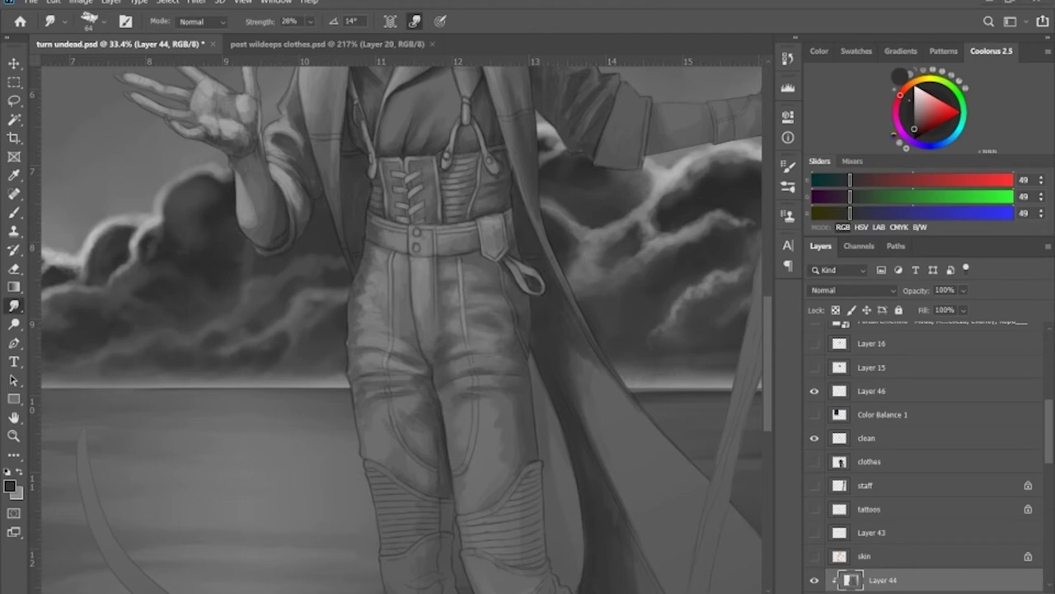
- Highlight both trouser thighs above the ribbed knee panels in light grey (141) and save the painting
{"action": "key", "text": "b"}
{"action": "key", "text": "x"}
{"action": "left_click_drag", "start_coordinate": [479, 394], "coordinate": [488, 501]}
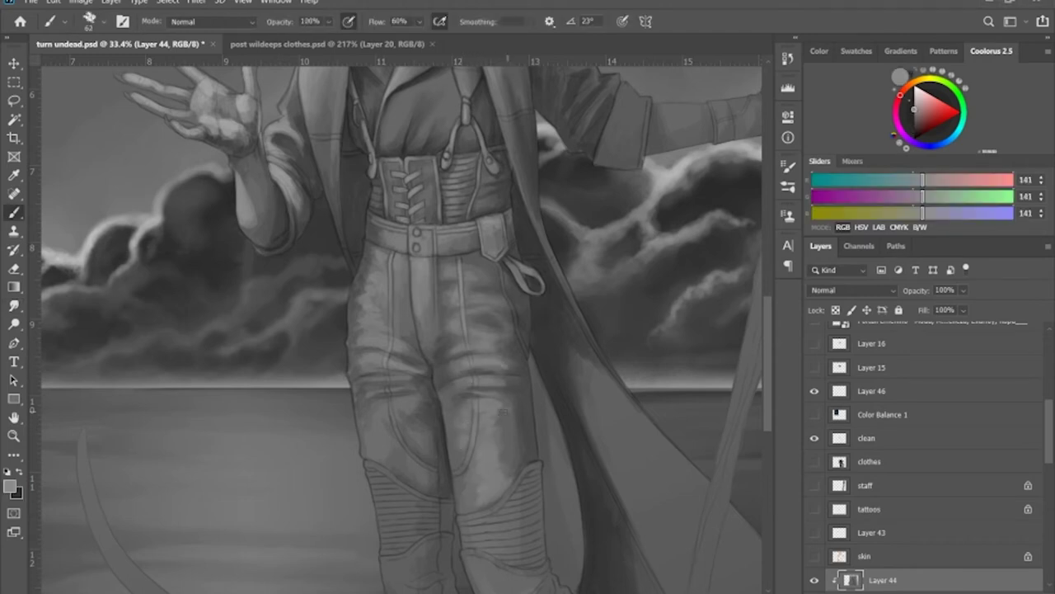
{"action": "left_click_drag", "start_coordinate": [385, 409], "coordinate": [396, 443]}
{"action": "key", "text": "r"}
{"action": "key", "text": "z"}
{"action": "left_click_drag", "start_coordinate": [535, 447], "coordinate": [308, 402]}
{"action": "key", "text": "ctrl+s"}
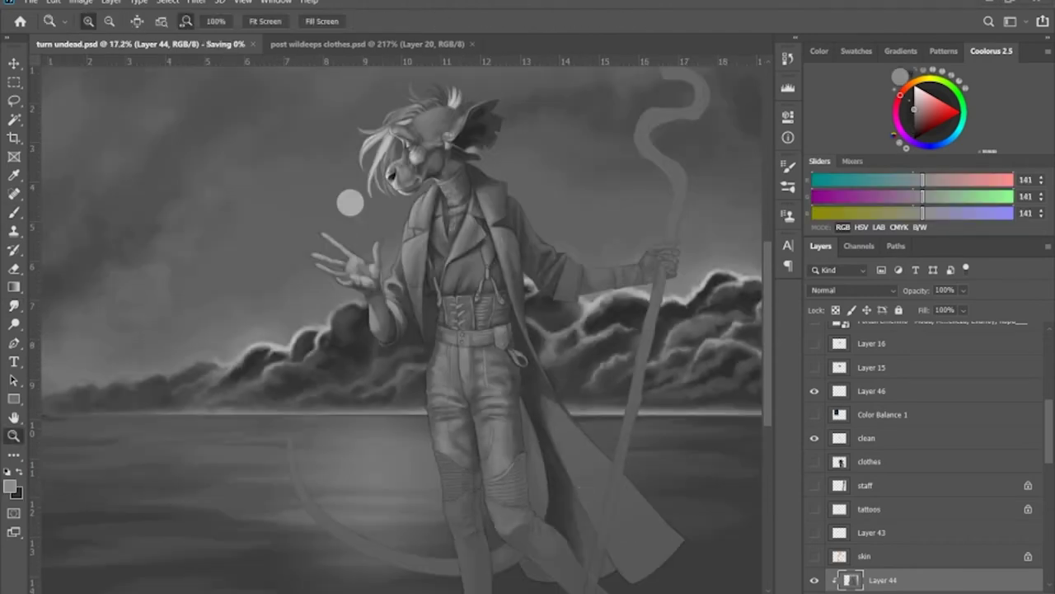
- Shade the ribbed knee panels, knees and lower legs in dark grey (49) using a 53 px brush
{"action": "left_click_drag", "start_coordinate": [769, 369], "coordinate": [769, 382]}
{"action": "left_click_drag", "start_coordinate": [554, 552], "coordinate": [742, 552]}
{"action": "key", "text": "b"}
{"action": "key", "text": "x"}
{"action": "mouse_move", "coordinate": [399, 346]}
{"action": "left_mouse_down"}
{"action": "mouse_move", "coordinate": [397, 424]}
{"action": "mouse_move", "coordinate": [418, 442]}
{"action": "mouse_move", "coordinate": [452, 526]}
{"action": "mouse_move", "coordinate": [420, 569]}
{"action": "left_mouse_up"}
{"action": "left_click_drag", "start_coordinate": [427, 391], "coordinate": [438, 404]}
{"action": "mouse_move", "coordinate": [517, 307]}
{"action": "left_mouse_down"}
{"action": "mouse_move", "coordinate": [533, 431]}
{"action": "mouse_move", "coordinate": [500, 480]}
{"action": "mouse_move", "coordinate": [599, 523]}
{"action": "mouse_move", "coordinate": [565, 443]}
{"action": "mouse_move", "coordinate": [419, 560]}
{"action": "mouse_move", "coordinate": [511, 279]}
{"action": "mouse_move", "coordinate": [505, 208]}
{"action": "left_mouse_up"}
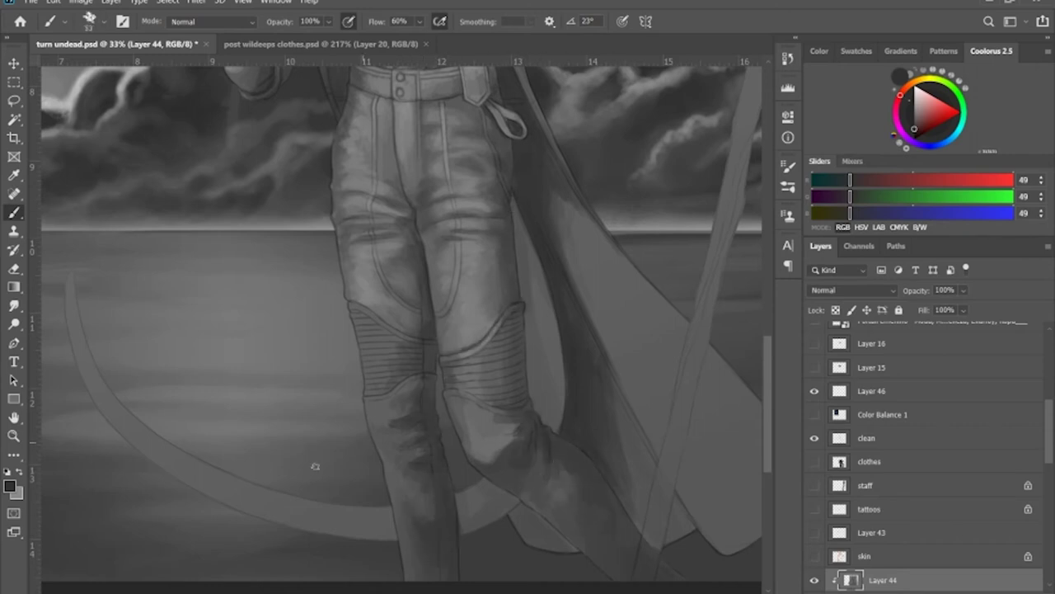
- Highlight the ribs and edges of both knee panels in light grey (141)
{"action": "key", "text": "x"}
{"action": "mouse_move", "coordinate": [454, 368]}
{"action": "left_mouse_down"}
{"action": "mouse_move", "coordinate": [500, 379]}
{"action": "mouse_move", "coordinate": [451, 394]}
{"action": "left_mouse_up"}
{"action": "left_click_drag", "start_coordinate": [458, 393], "coordinate": [492, 406]}
{"action": "mouse_move", "coordinate": [353, 307]}
{"action": "left_mouse_down"}
{"action": "mouse_move", "coordinate": [381, 321]}
{"action": "mouse_move", "coordinate": [391, 350]}
{"action": "left_mouse_up"}
{"action": "left_click_drag", "start_coordinate": [369, 355], "coordinate": [394, 441]}
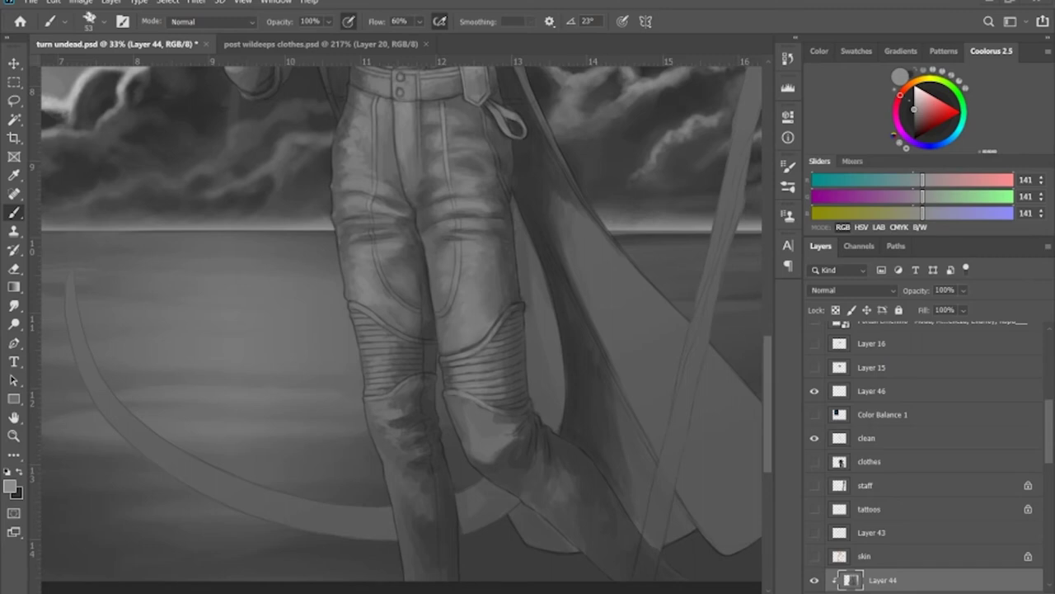
- Blend the legs and darken the lower trousers and adjoining coat lining in dark grey (49) with a 108 px brush
{"action": "scroll", "coordinate": [394, 440], "scroll_direction": "down", "scroll_amount": 2}
{"action": "left_click", "coordinate": [14, 305]}
{"action": "key", "text": "x"}
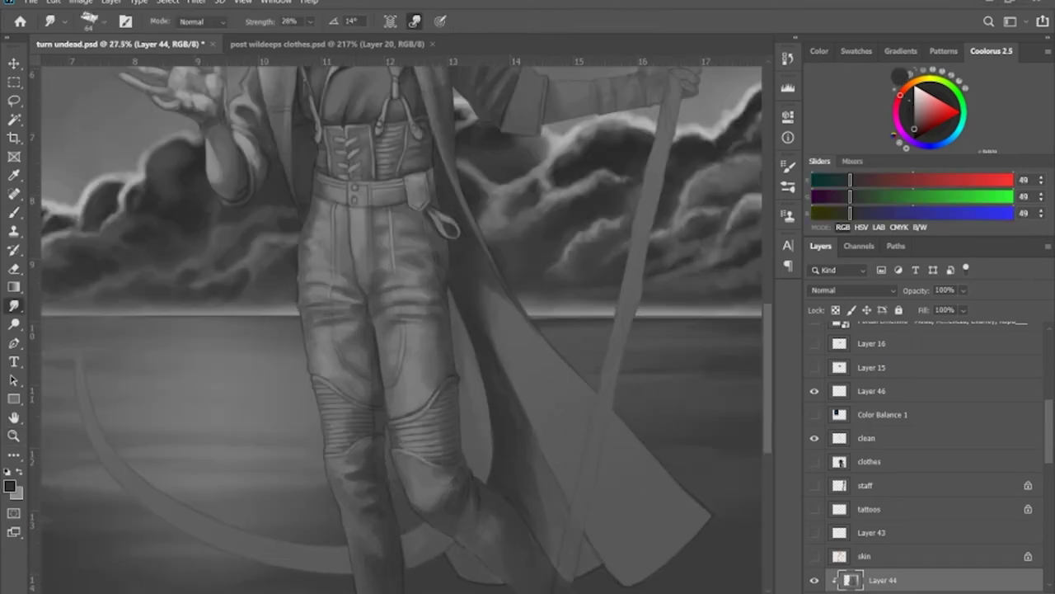
{"action": "key", "text": "b"}
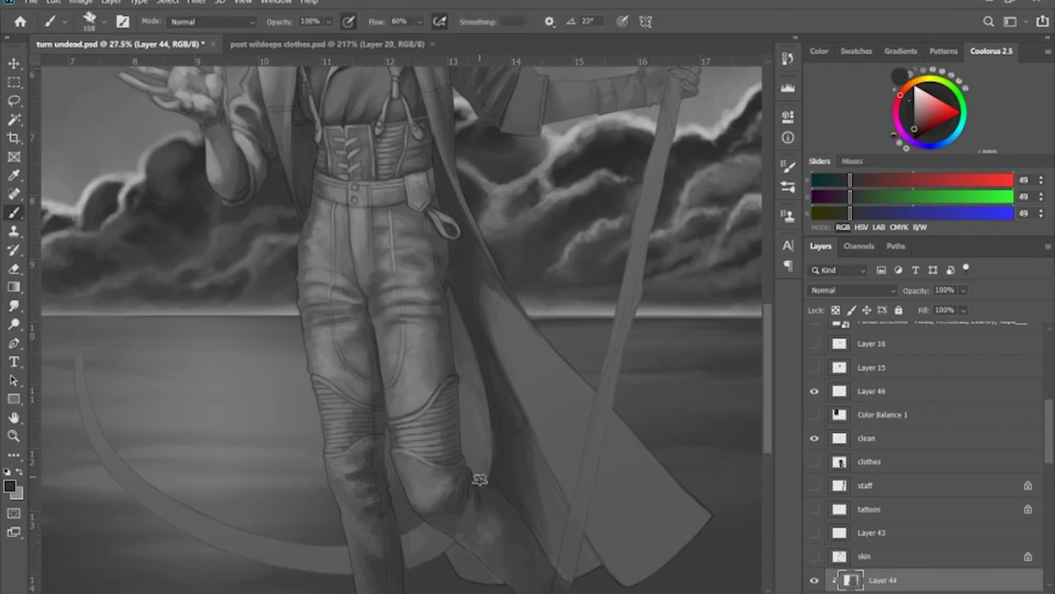
{"action": "scroll", "coordinate": [482, 478], "scroll_direction": "down", "scroll_amount": 2}
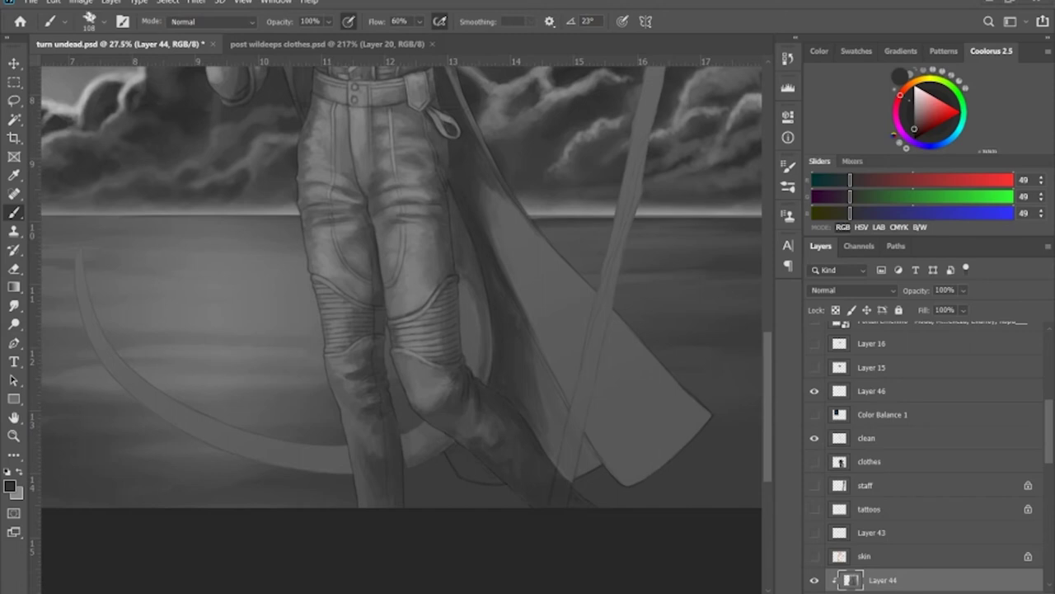
- Highlight the curved tail sweeping out behind the legs in light grey (141)
{"action": "key", "text": "s"}
{"action": "key", "text": "b"}
{"action": "key", "text": "x"}
{"action": "left_click_drag", "start_coordinate": [412, 442], "coordinate": [431, 438]}
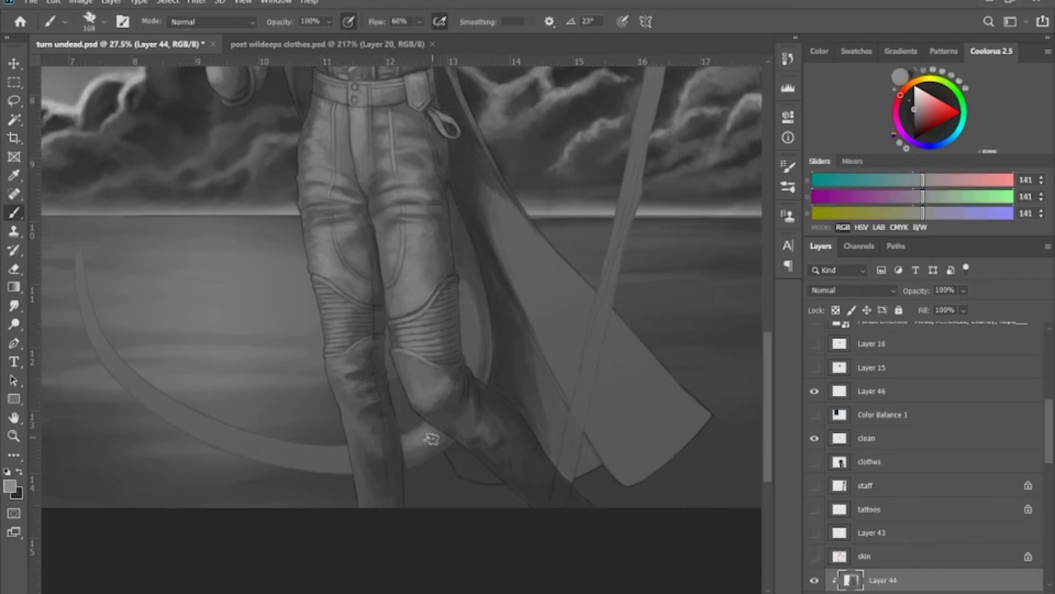
{"action": "key", "text": "s"}
{"action": "key", "text": "r"}
{"action": "key", "text": "b"}
{"action": "key", "text": "bracketright"}
{"action": "key", "text": "bracketright"}
{"action": "left_click_drag", "start_coordinate": [300, 369], "coordinate": [302, 235]}
- Shade the curved tail's edges and tip in dark grey (49) with a smaller brush and save the painting
{"action": "key", "text": "x"}
{"action": "key", "text": "bracketleft"}
{"action": "key", "text": "bracketleft"}
{"action": "mouse_move", "coordinate": [298, 235]}
{"action": "left_mouse_down"}
{"action": "mouse_move", "coordinate": [288, 283]}
{"action": "mouse_move", "coordinate": [299, 427]}
{"action": "left_mouse_up"}
{"action": "left_click_drag", "start_coordinate": [302, 219], "coordinate": [320, 189]}
{"action": "left_click_drag", "start_coordinate": [344, 524], "coordinate": [356, 541]}
{"action": "key", "text": "x"}
{"action": "key", "text": "x"}
{"action": "mouse_move", "coordinate": [292, 252]}
{"action": "left_mouse_down"}
{"action": "mouse_move", "coordinate": [318, 190]}
{"action": "mouse_move", "coordinate": [364, 153]}
{"action": "mouse_move", "coordinate": [310, 239]}
{"action": "mouse_move", "coordinate": [297, 379]}
{"action": "left_mouse_up"}
{"action": "key", "text": "x"}
{"action": "key", "text": "bracketleft"}
{"action": "key", "text": "bracketleft"}
{"action": "key", "text": "r"}
{"action": "key", "text": "Escape"}
{"action": "key", "text": "z"}
{"action": "left_click_drag", "start_coordinate": [544, 383], "coordinate": [489, 385]}
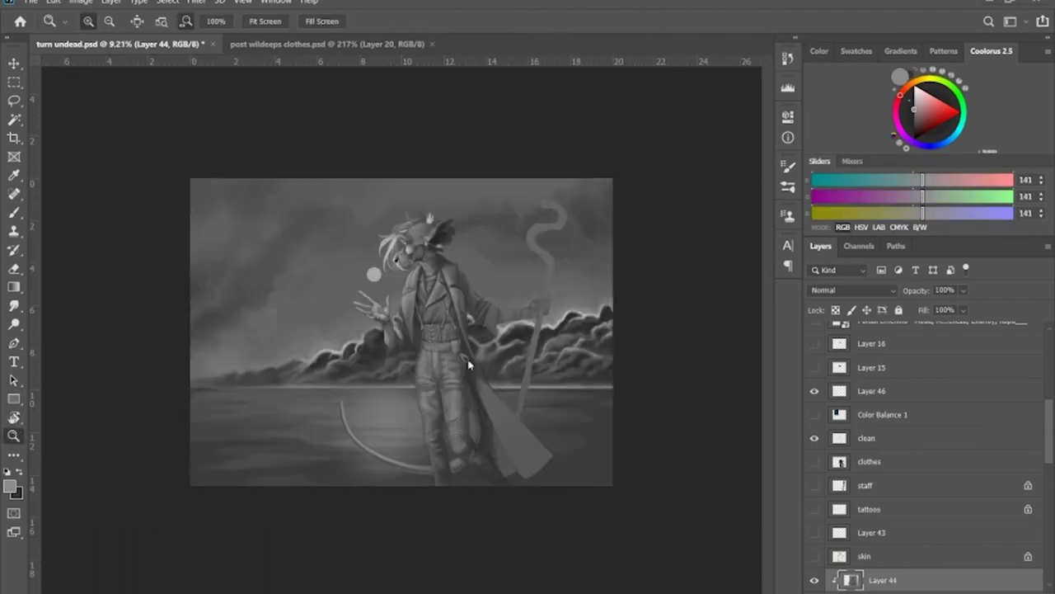
{"action": "key", "text": "ctrl+s"}
- Blend the raised hand's palm with the Smudge tool at 28% strength and save the painting
{"action": "mouse_move", "coordinate": [330, 247]}
{"action": "left_mouse_down"}
{"action": "mouse_move", "coordinate": [273, 225]}
{"action": "mouse_move", "coordinate": [379, 256]}
{"action": "left_mouse_up"}
{"action": "key", "text": "r"}
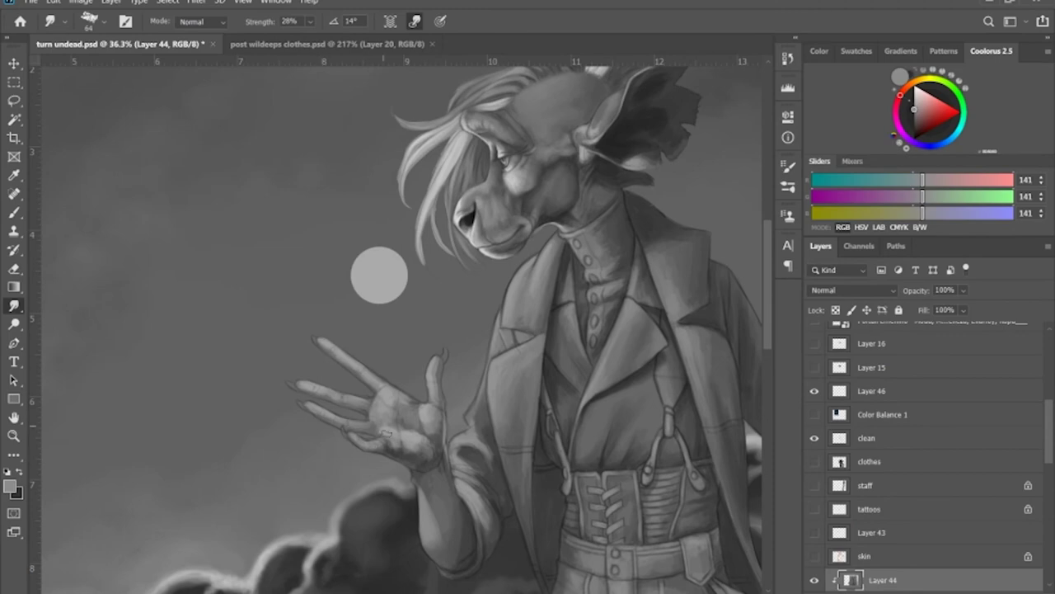
{"action": "left_click_drag", "start_coordinate": [412, 420], "coordinate": [375, 421]}
{"action": "key", "text": "b"}
{"action": "key", "text": "ctrl+s"}
- Shade the flared coat tail around the staff with sampled dark greys (48 and 56) using a large brush, and save
{"action": "left_click_drag", "start_coordinate": [542, 380], "coordinate": [431, 264]}
{"action": "left_click_drag", "start_coordinate": [770, 386], "coordinate": [770, 416]}
{"action": "left_click", "coordinate": [515, 443], "text": "alt"}
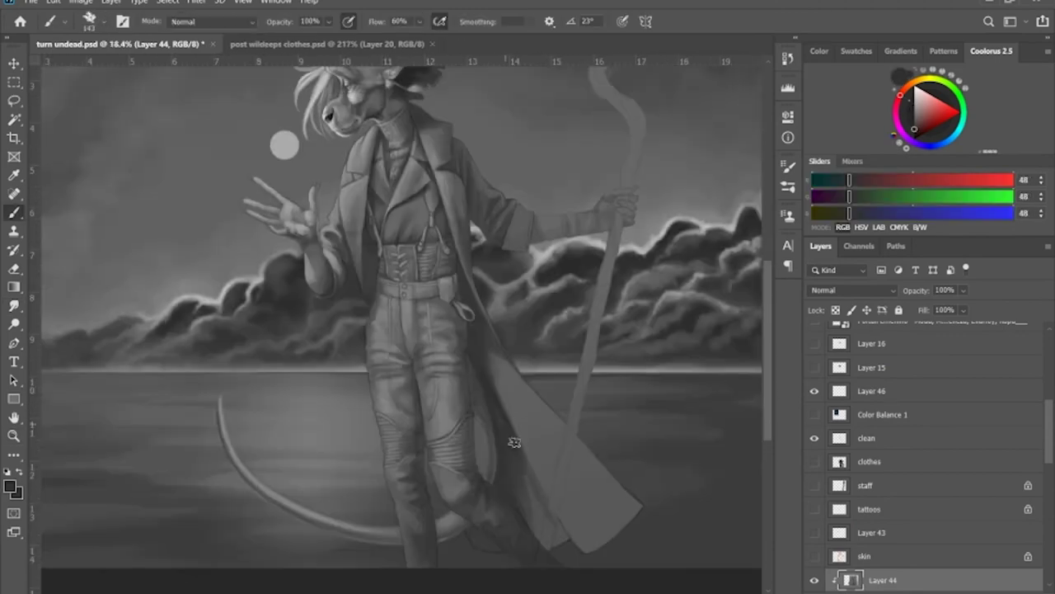
{"action": "mouse_move", "coordinate": [554, 528]}
{"action": "left_mouse_down"}
{"action": "mouse_move", "coordinate": [534, 429]}
{"action": "mouse_move", "coordinate": [508, 371]}
{"action": "left_mouse_up"}
{"action": "left_click_drag", "start_coordinate": [632, 506], "coordinate": [564, 474]}
{"action": "left_click", "coordinate": [582, 530], "text": "alt"}
{"action": "left_click", "coordinate": [548, 516], "text": "alt"}
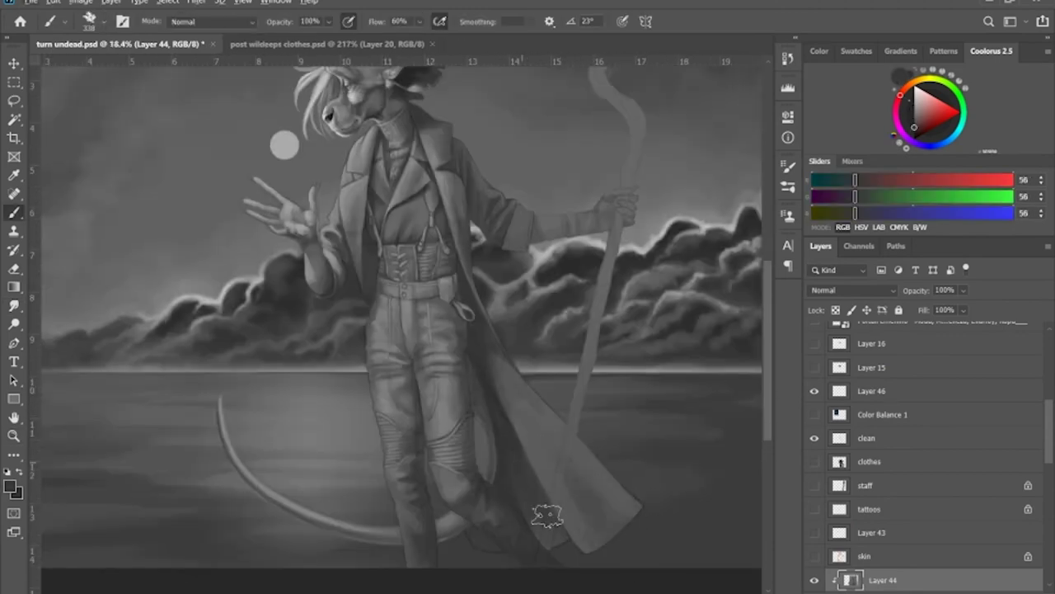
{"action": "key", "text": "ctrl+s"}
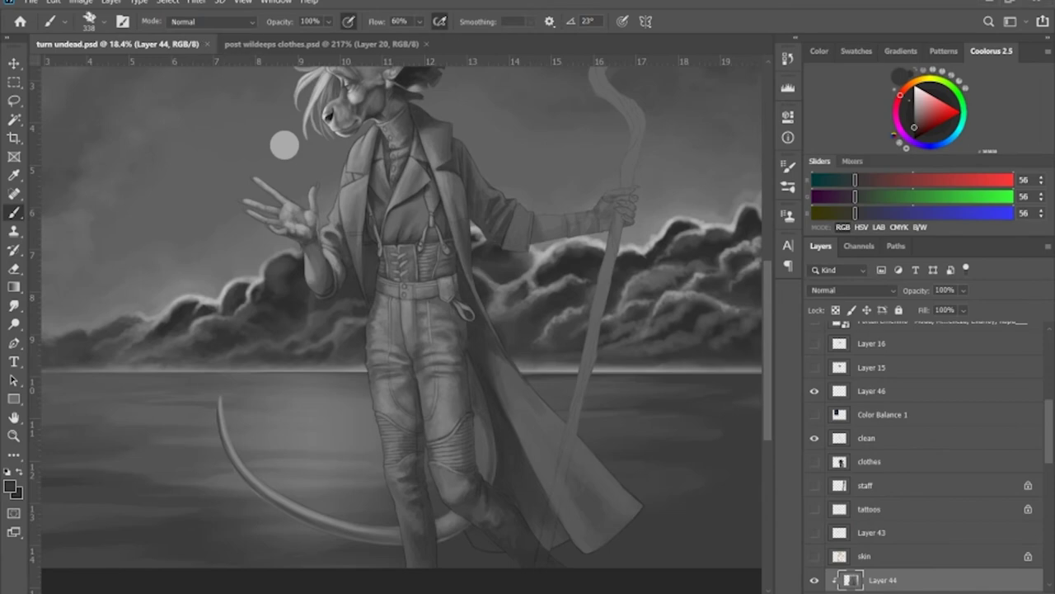
- Darken the staff arm's sleeve cuff and the forearm just beyond it in dark grey (49) with a 130 px brush
{"action": "left_click_drag", "start_coordinate": [565, 275], "coordinate": [590, 275]}
{"action": "left_click_drag", "start_coordinate": [590, 274], "coordinate": [645, 482]}
{"action": "left_click", "coordinate": [545, 390], "text": "alt"}
{"action": "left_click_drag", "start_coordinate": [545, 394], "coordinate": [542, 433]}
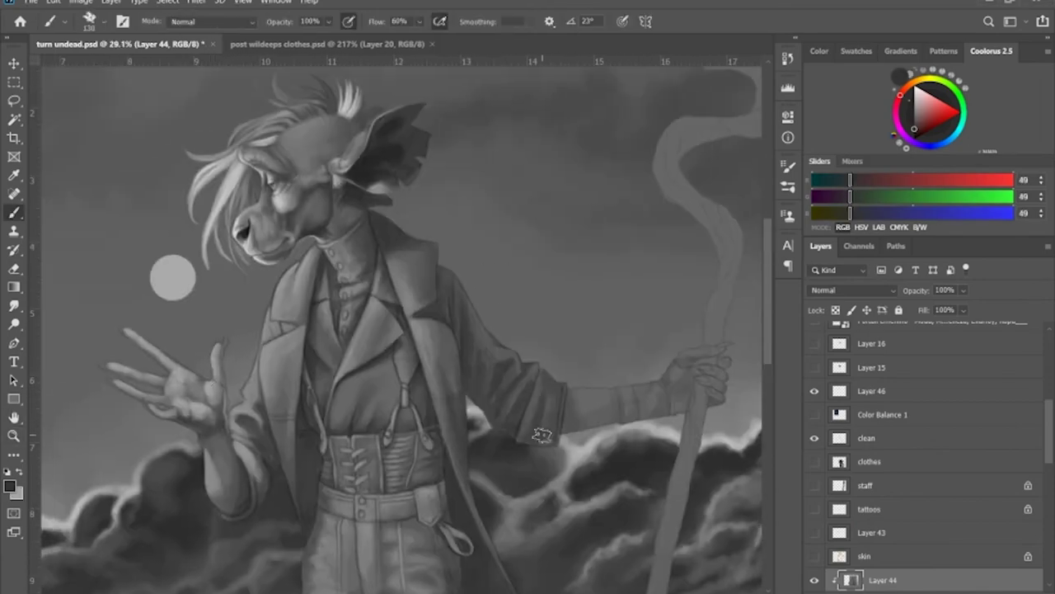
{"action": "mouse_move", "coordinate": [590, 409]}
{"action": "left_mouse_down"}
{"action": "mouse_move", "coordinate": [576, 397]}
{"action": "mouse_move", "coordinate": [619, 419]}
{"action": "mouse_move", "coordinate": [583, 408]}
{"action": "left_mouse_up"}
- Shade the staff arm's wrist wrap and the base of the hand in dark grey (49) with a 66 px brush
{"action": "key", "text": "bracketleft"}
{"action": "key", "text": "bracketleft"}
{"action": "key", "text": "bracketleft"}
{"action": "key", "text": "bracketleft"}
{"action": "key", "text": "bracketleft"}
{"action": "key", "text": "bracketleft"}
{"action": "key", "text": "bracketleft"}
{"action": "mouse_move", "coordinate": [663, 390]}
{"action": "left_mouse_down"}
{"action": "mouse_move", "coordinate": [666, 412]}
{"action": "mouse_move", "coordinate": [689, 388]}
{"action": "left_mouse_up"}
{"action": "left_click_drag", "start_coordinate": [688, 395], "coordinate": [629, 417]}
{"action": "mouse_move", "coordinate": [625, 388]}
{"action": "left_mouse_down"}
{"action": "mouse_move", "coordinate": [662, 384]}
{"action": "mouse_move", "coordinate": [660, 413]}
{"action": "left_mouse_up"}
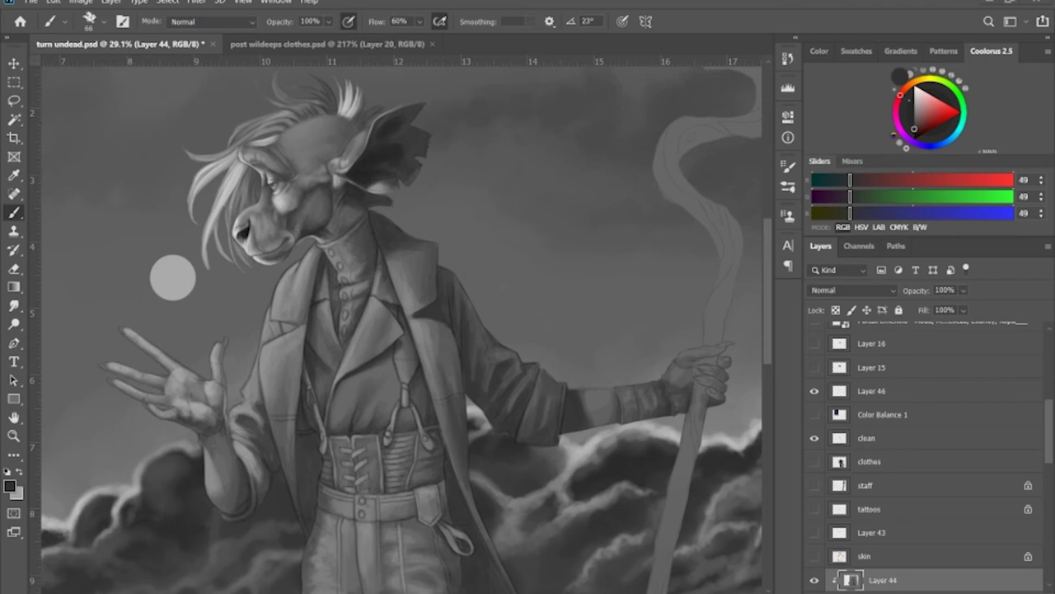
- Darken the back of the hand gripping the staff in dark grey (49) using a 25 px brush
{"action": "left_click_drag", "start_coordinate": [258, 509], "coordinate": [165, 508]}
{"action": "left_click_drag", "start_coordinate": [636, 349], "coordinate": [734, 348]}
{"action": "key", "text": "bracketleft"}
{"action": "key", "text": "bracketleft"}
{"action": "key", "text": "bracketleft"}
{"action": "key", "text": "bracketleft"}
{"action": "key", "text": "bracketleft"}
{"action": "key", "text": "bracketleft"}
{"action": "key", "text": "bracketleft"}
{"action": "key", "text": "x"}
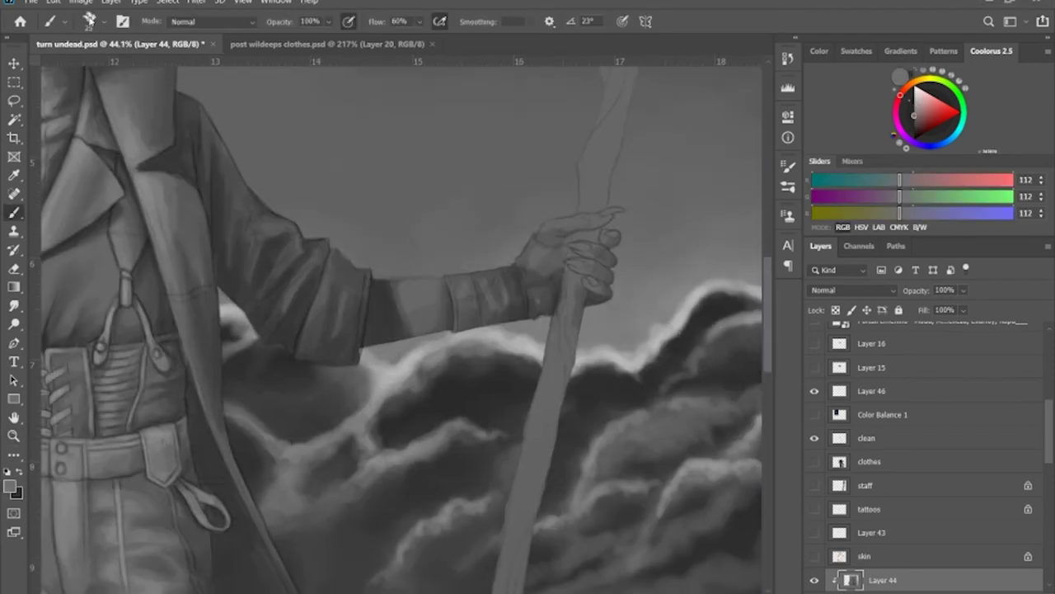
{"action": "key", "text": "x"}
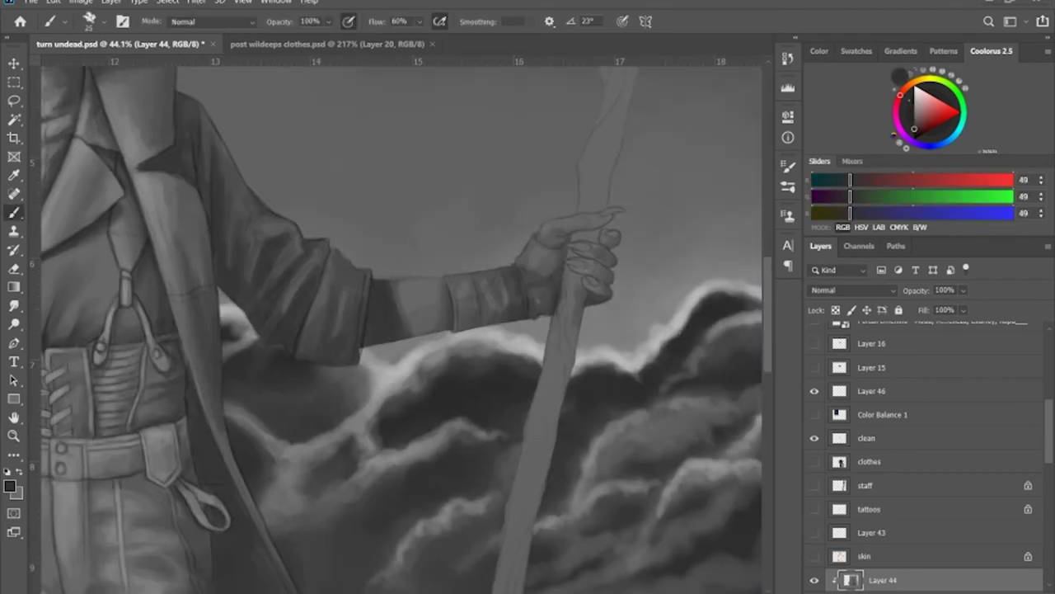
{"action": "mouse_move", "coordinate": [546, 273]}
{"action": "left_mouse_down"}
{"action": "mouse_move", "coordinate": [540, 245]}
{"action": "mouse_move", "coordinate": [572, 233]}
{"action": "left_mouse_up"}
{"action": "left_click", "coordinate": [14, 306]}
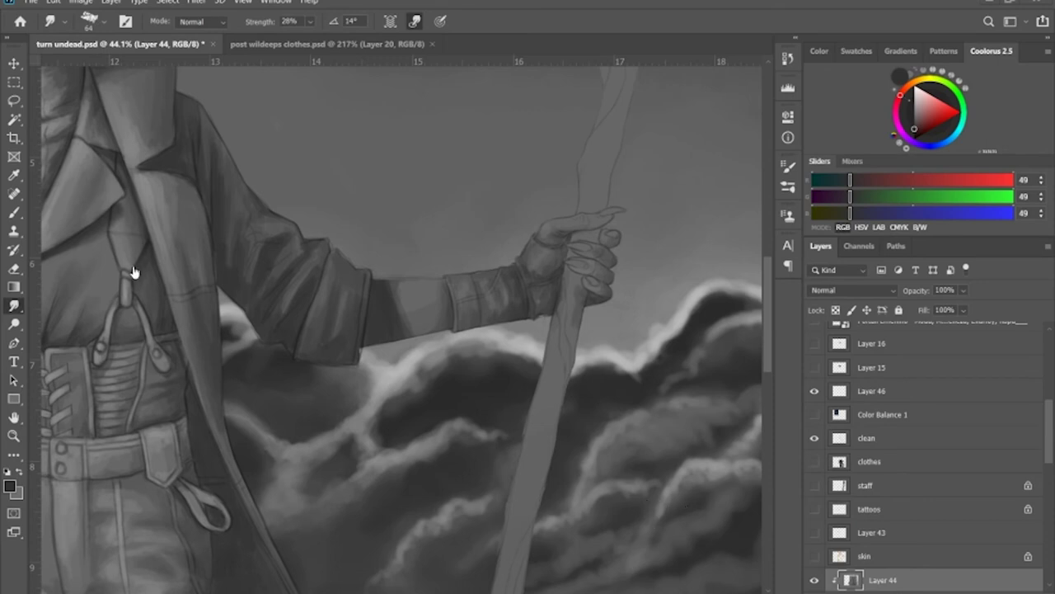
- Lighten the thumb and upper edge of the hand gripping the staff with a sampled mid grey
{"action": "key", "text": "x"}
{"action": "key", "text": "b"}
{"action": "left_click", "coordinate": [582, 220], "text": "alt"}
{"action": "mouse_move", "coordinate": [581, 219]}
{"action": "left_mouse_down"}
{"action": "mouse_move", "coordinate": [606, 218]}
{"action": "mouse_move", "coordinate": [559, 238]}
{"action": "left_mouse_up"}
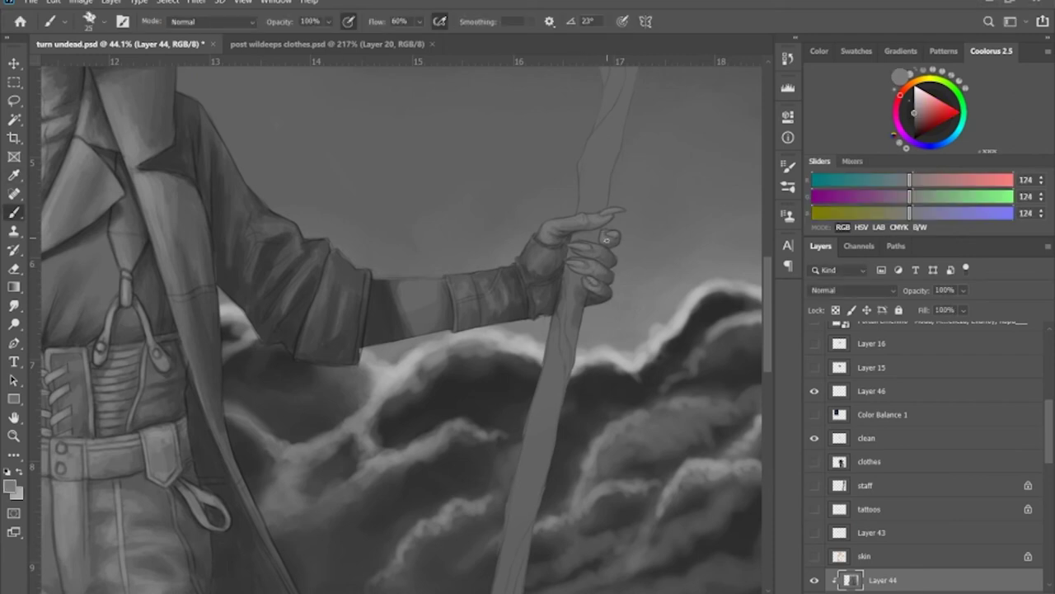
- Highlight the gripping hand's fingers and nails in light grey (172)
{"action": "left_click", "coordinate": [566, 269], "text": "alt"}
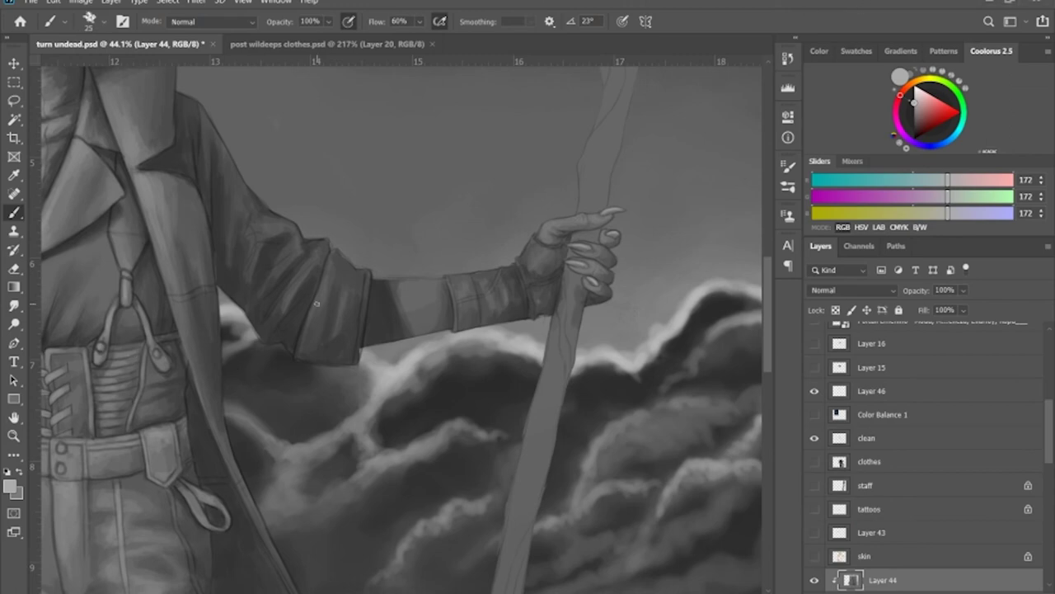
{"action": "scroll", "coordinate": [500, 393], "scroll_direction": "down", "scroll_amount": 1}
{"action": "left_click_drag", "start_coordinate": [579, 265], "coordinate": [591, 277]}
{"action": "mouse_move", "coordinate": [578, 251]}
{"action": "left_mouse_down"}
{"action": "mouse_move", "coordinate": [596, 257]}
{"action": "mouse_move", "coordinate": [614, 244]}
{"action": "left_mouse_up"}
{"action": "mouse_move", "coordinate": [585, 283]}
{"action": "left_mouse_down"}
{"action": "mouse_move", "coordinate": [593, 290]}
{"action": "mouse_move", "coordinate": [608, 270]}
{"action": "left_mouse_up"}
- Refine the shading on the gripping fingers, thumb and bare forearm with a sampled tone and blend it
{"action": "left_click", "coordinate": [301, 349], "text": "alt"}
{"action": "key", "text": "x"}
{"action": "mouse_move", "coordinate": [596, 264]}
{"action": "left_mouse_down"}
{"action": "mouse_move", "coordinate": [609, 253]}
{"action": "mouse_move", "coordinate": [593, 224]}
{"action": "left_mouse_up"}
{"action": "key", "text": "r"}
{"action": "key", "text": "b"}
{"action": "left_click_drag", "start_coordinate": [580, 224], "coordinate": [557, 234]}
{"action": "left_click_drag", "start_coordinate": [448, 296], "coordinate": [410, 309]}
{"action": "key", "text": "r"}
{"action": "key", "text": "z"}
{"action": "left_click_drag", "start_coordinate": [684, 406], "coordinate": [534, 591]}
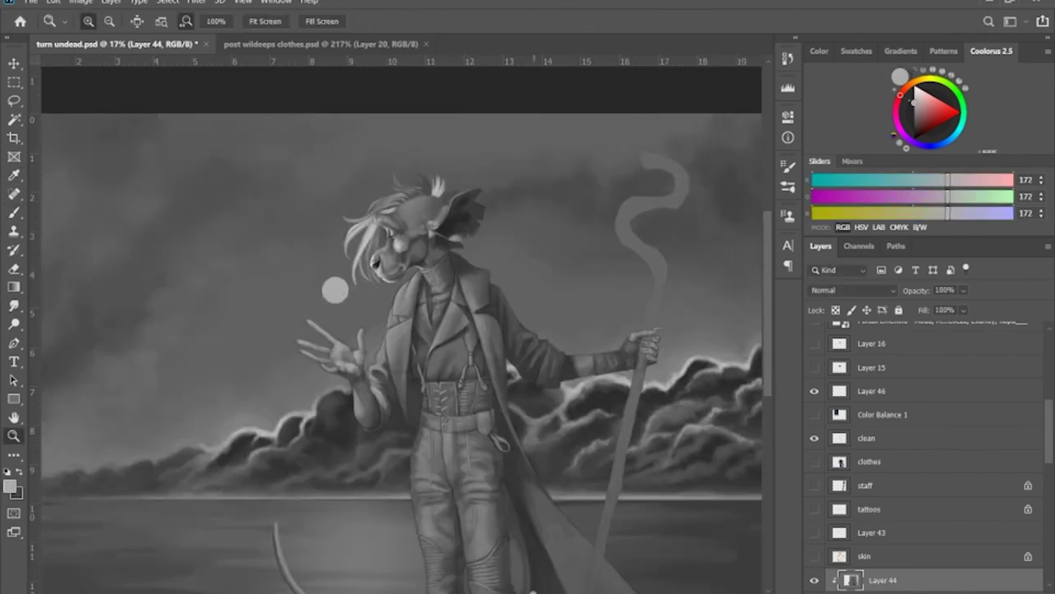
- Highlight the raised hand's thumb and fingers and the coat's collar edge in light grey (194) using a 29 px brush
{"action": "key", "text": "b"}
{"action": "left_click_drag", "start_coordinate": [465, 356], "coordinate": [465, 370]}
{"action": "left_click", "coordinate": [258, 240], "text": "alt"}
{"action": "key", "text": "z"}
{"action": "left_click_drag", "start_coordinate": [231, 321], "coordinate": [396, 320]}
{"action": "key", "text": "r"}
{"action": "key", "text": "b"}
{"action": "left_click_drag", "start_coordinate": [292, 333], "coordinate": [279, 347]}
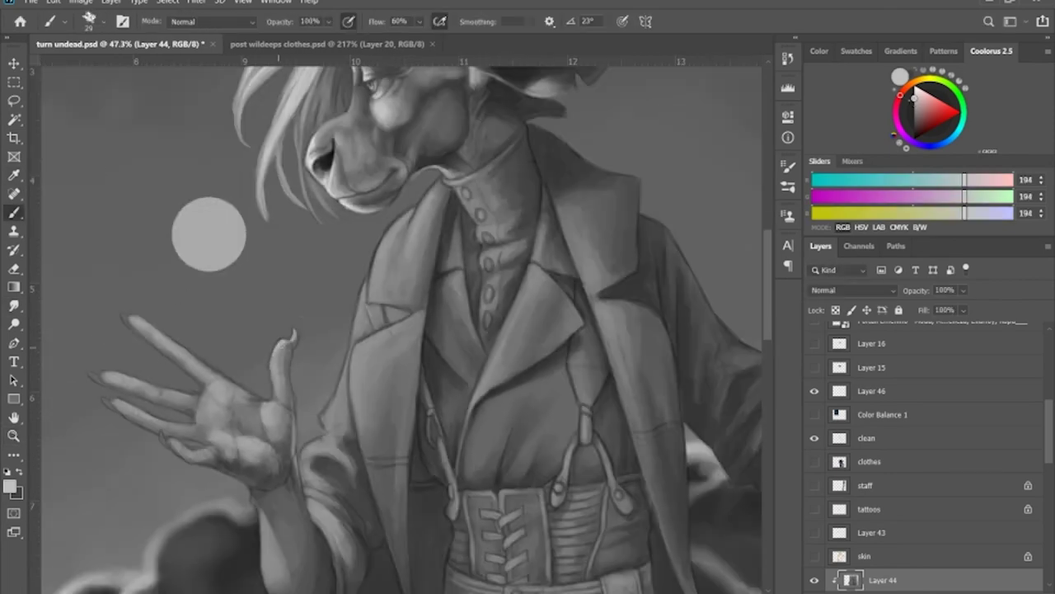
{"action": "mouse_move", "coordinate": [127, 316]}
{"action": "left_mouse_down"}
{"action": "mouse_move", "coordinate": [224, 385]}
{"action": "mouse_move", "coordinate": [269, 403]}
{"action": "left_mouse_up"}
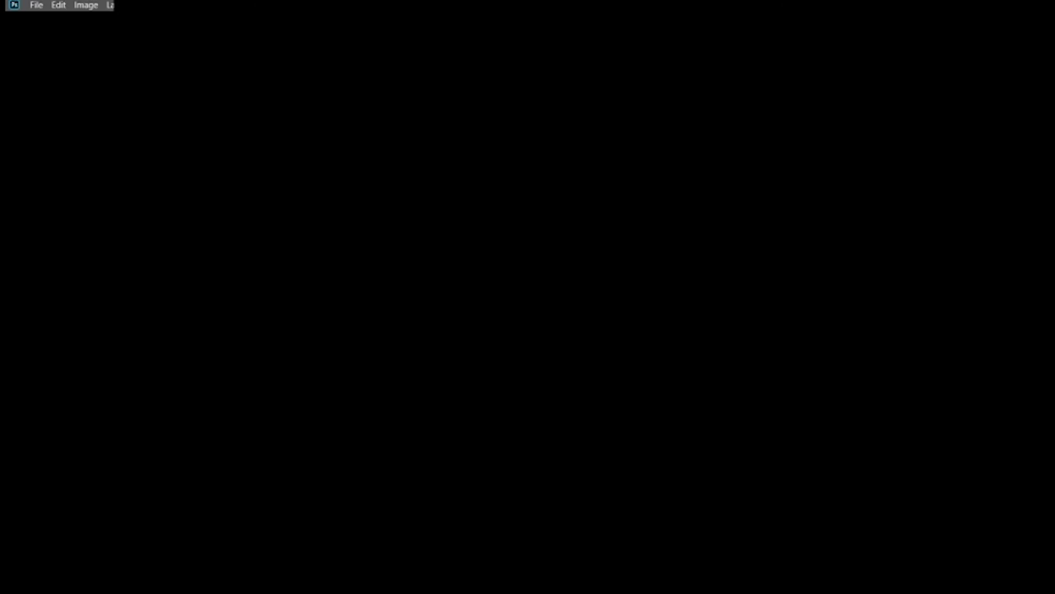
{"action": "left_click_drag", "start_coordinate": [437, 183], "coordinate": [414, 243]}
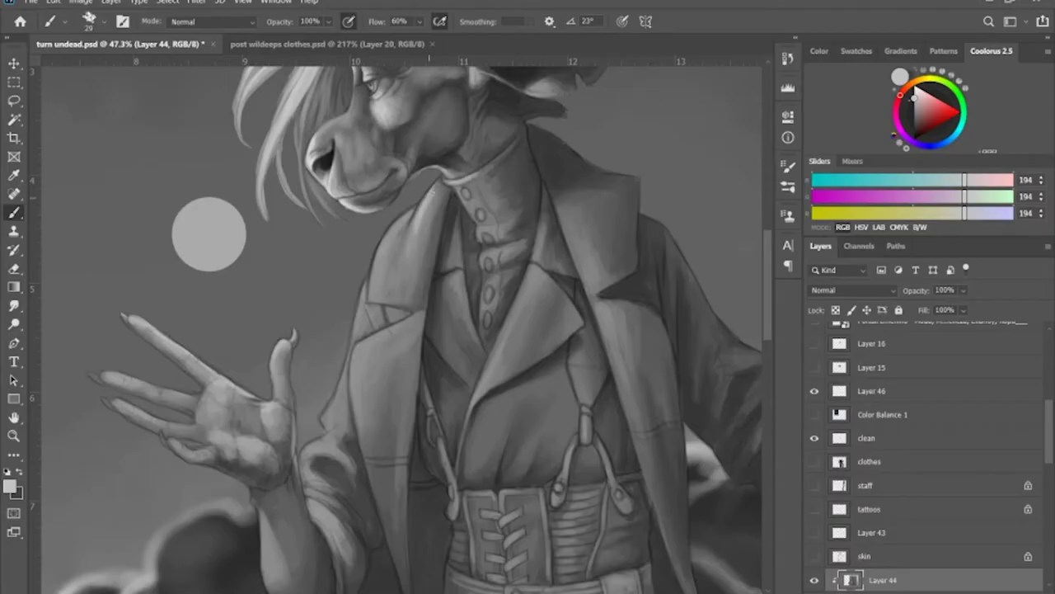
- Highlight the lit edges of the coat's collar, lapel and rolled sleeve beside the raised hand in light grey (194)
{"action": "mouse_move", "coordinate": [407, 213]}
{"action": "left_mouse_down"}
{"action": "mouse_move", "coordinate": [374, 249]}
{"action": "mouse_move", "coordinate": [374, 280]}
{"action": "left_mouse_up"}
{"action": "mouse_move", "coordinate": [397, 326]}
{"action": "left_mouse_down"}
{"action": "mouse_move", "coordinate": [352, 385]}
{"action": "mouse_move", "coordinate": [353, 404]}
{"action": "left_mouse_up"}
{"action": "left_click_drag", "start_coordinate": [365, 282], "coordinate": [356, 339]}
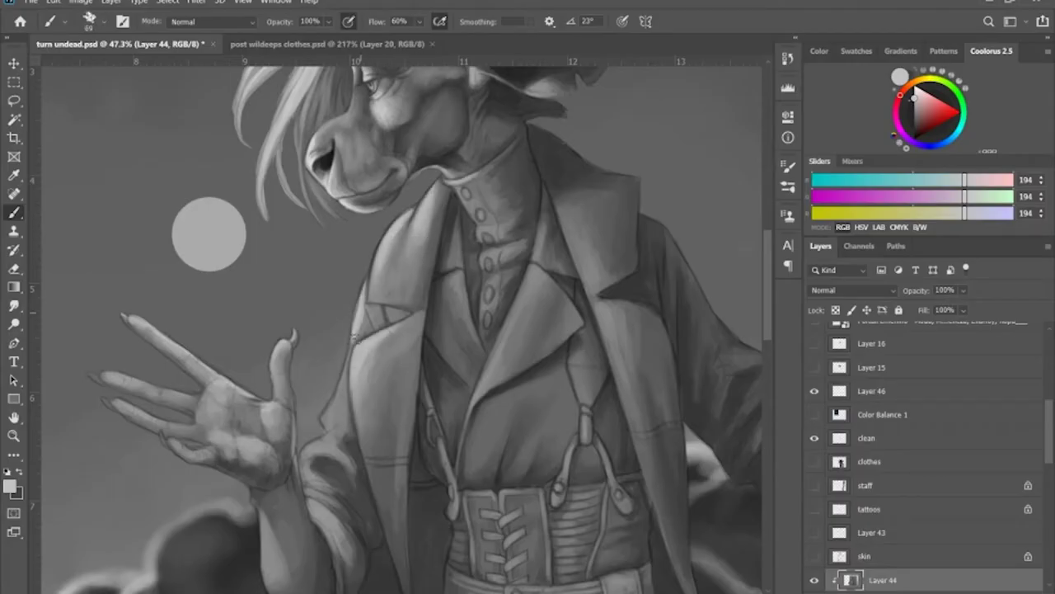
{"action": "left_click_drag", "start_coordinate": [333, 436], "coordinate": [305, 449]}
{"action": "left_click_drag", "start_coordinate": [351, 344], "coordinate": [322, 424]}
{"action": "left_click_drag", "start_coordinate": [307, 490], "coordinate": [338, 532]}
{"action": "left_click_drag", "start_coordinate": [437, 165], "coordinate": [404, 187]}
- Make Layer 44 the active layer and brush a light grey (194) highlight along a finger of the raised hand
{"action": "scroll", "coordinate": [907, 481], "scroll_direction": "down", "scroll_amount": 3}
{"action": "left_click", "coordinate": [881, 481]}
{"action": "left_click", "coordinate": [883, 458]}
{"action": "key", "text": "e"}
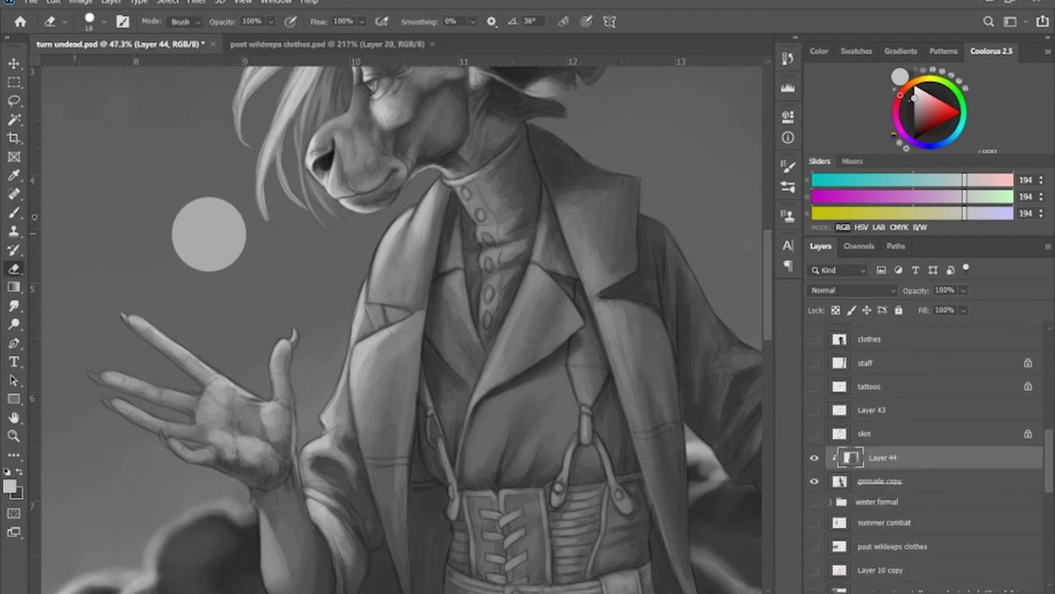
{"action": "left_click", "coordinate": [14, 213]}
{"action": "left_click_drag", "start_coordinate": [89, 373], "coordinate": [194, 401]}
- Strengthen the light grey highlights along the figure's lit side in rotated views and pick a brighter grey (232)
{"action": "key", "text": "r"}
{"action": "left_click_drag", "start_coordinate": [176, 157], "coordinate": [527, 91]}
{"action": "mouse_move", "coordinate": [292, 189]}
{"action": "left_mouse_down"}
{"action": "mouse_move", "coordinate": [374, 328]}
{"action": "mouse_move", "coordinate": [355, 353]}
{"action": "left_mouse_up"}
{"action": "left_click_drag", "start_coordinate": [358, 305], "coordinate": [371, 341]}
{"action": "mouse_move", "coordinate": [365, 338]}
{"action": "left_mouse_down"}
{"action": "mouse_move", "coordinate": [369, 384]}
{"action": "mouse_move", "coordinate": [356, 295]}
{"action": "left_mouse_up"}
{"action": "left_click_drag", "start_coordinate": [358, 289], "coordinate": [362, 234]}
{"action": "key", "text": "r"}
{"action": "left_click_drag", "start_coordinate": [285, 58], "coordinate": [107, 340]}
{"action": "mouse_move", "coordinate": [378, 336]}
{"action": "left_mouse_down"}
{"action": "mouse_move", "coordinate": [358, 329]}
{"action": "mouse_move", "coordinate": [445, 353]}
{"action": "mouse_move", "coordinate": [460, 344]}
{"action": "mouse_move", "coordinate": [413, 343]}
{"action": "mouse_move", "coordinate": [396, 357]}
{"action": "left_mouse_up"}
{"action": "left_click", "coordinate": [915, 91]}
{"action": "key", "text": "r"}
{"action": "left_click_drag", "start_coordinate": [341, 270], "coordinate": [11, 114]}
{"action": "key", "text": "z"}
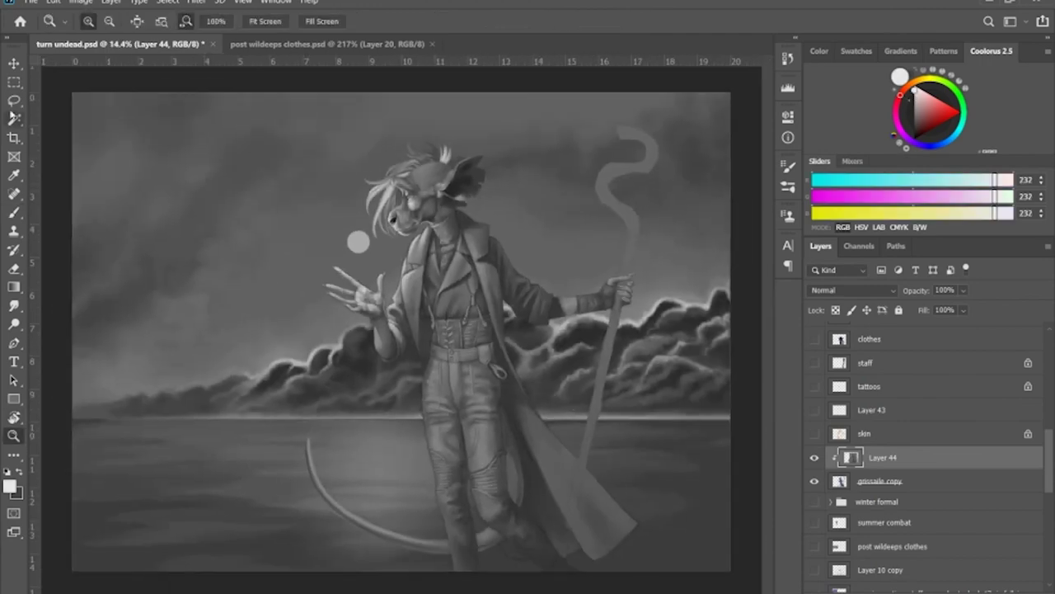
- Highlight the staff just below the gripping hand in mid grey (157) on Layer 44
{"action": "left_click", "coordinate": [865, 364]}
{"action": "left_click", "coordinate": [14, 119]}
{"action": "left_click", "coordinate": [864, 462]}
{"action": "key", "text": "z"}
{"action": "left_click_drag", "start_coordinate": [647, 316], "coordinate": [742, 316]}
{"action": "key", "text": "b"}
{"action": "left_click", "coordinate": [576, 289], "text": "alt"}
{"action": "left_click", "coordinate": [914, 105]}
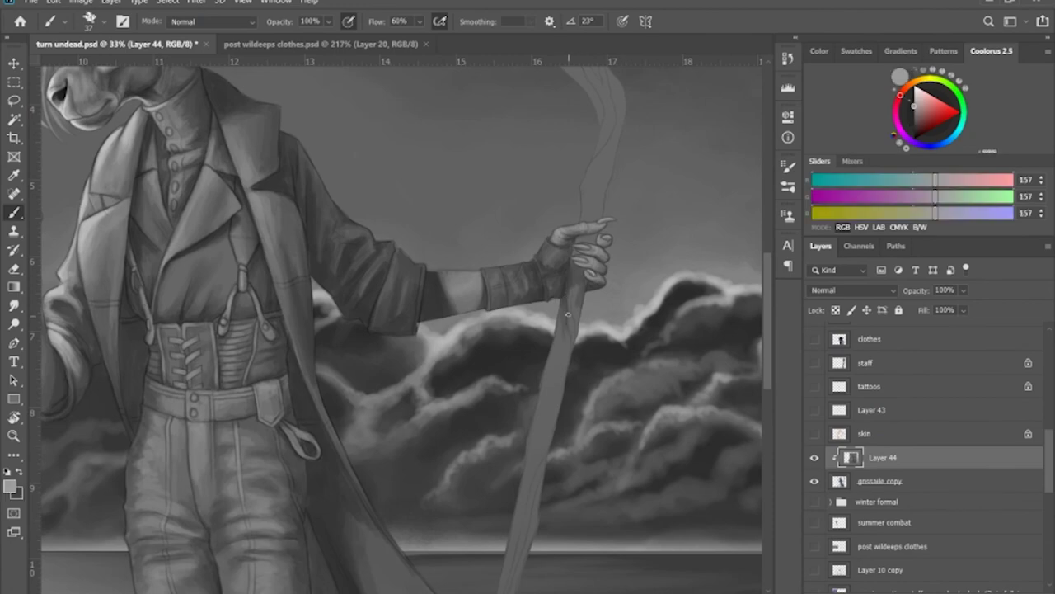
{"action": "left_click_drag", "start_coordinate": [568, 273], "coordinate": [574, 347]}
{"action": "left_click_drag", "start_coordinate": [568, 280], "coordinate": [573, 340]}
- Extend the mid grey (157) highlights down the lower part of the staff's shaft
{"action": "left_click_drag", "start_coordinate": [546, 457], "coordinate": [513, 577]}
{"action": "left_click_drag", "start_coordinate": [541, 463], "coordinate": [516, 569]}
{"action": "left_click_drag", "start_coordinate": [768, 360], "coordinate": [769, 410]}
{"action": "left_click_drag", "start_coordinate": [494, 439], "coordinate": [469, 523]}
{"action": "left_click_drag", "start_coordinate": [507, 389], "coordinate": [484, 463]}
- Highlight the bends and curl of the staff's upper part with flowing mid grey (157) strokes
{"action": "left_click_drag", "start_coordinate": [768, 396], "coordinate": [768, 303]}
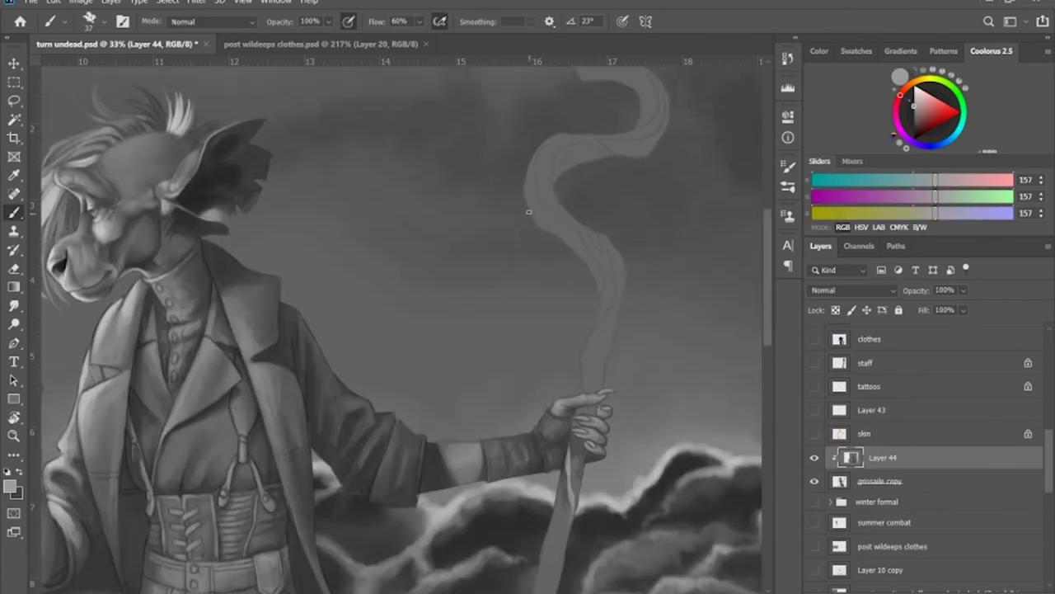
{"action": "mouse_move", "coordinate": [528, 212]}
{"action": "left_mouse_down"}
{"action": "mouse_move", "coordinate": [604, 272]}
{"action": "mouse_move", "coordinate": [605, 329]}
{"action": "left_mouse_up"}
{"action": "left_click_drag", "start_coordinate": [587, 239], "coordinate": [607, 313]}
{"action": "scroll", "coordinate": [641, 254], "scroll_direction": "up", "scroll_amount": 3}
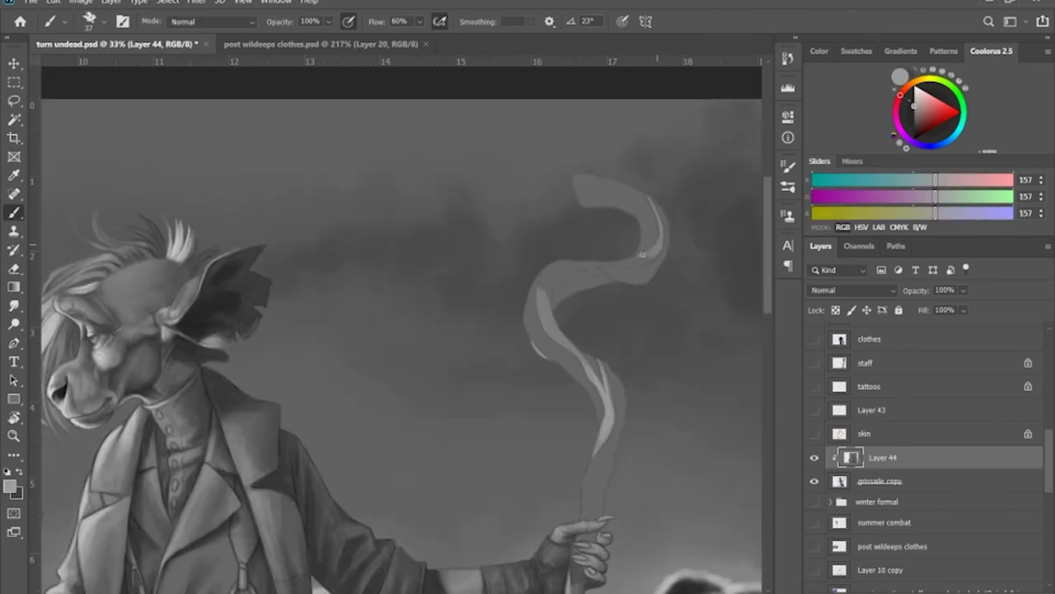
{"action": "left_click_drag", "start_coordinate": [642, 254], "coordinate": [600, 263]}
{"action": "mouse_move", "coordinate": [585, 263]}
{"action": "left_mouse_down"}
{"action": "mouse_move", "coordinate": [541, 289]}
{"action": "mouse_move", "coordinate": [544, 300]}
{"action": "left_mouse_up"}
{"action": "mouse_move", "coordinate": [541, 276]}
{"action": "left_mouse_down"}
{"action": "mouse_move", "coordinate": [556, 337]}
{"action": "mouse_move", "coordinate": [574, 350]}
{"action": "mouse_move", "coordinate": [601, 270]}
{"action": "left_mouse_up"}
{"action": "left_click", "coordinate": [567, 283]}
{"action": "mouse_move", "coordinate": [564, 263]}
{"action": "left_mouse_down"}
{"action": "mouse_move", "coordinate": [609, 262]}
{"action": "mouse_move", "coordinate": [661, 234]}
{"action": "left_mouse_up"}
- Shade the section of the staff directly above the gripping hand in dark grey (65)
{"action": "left_click", "coordinate": [19, 472]}
{"action": "mouse_move", "coordinate": [611, 371]}
{"action": "left_mouse_down"}
{"action": "mouse_move", "coordinate": [625, 404]}
{"action": "mouse_move", "coordinate": [616, 414]}
{"action": "left_mouse_up"}
{"action": "left_click_drag", "start_coordinate": [603, 450], "coordinate": [584, 517]}
{"action": "left_click_drag", "start_coordinate": [624, 404], "coordinate": [603, 482]}
{"action": "left_click_drag", "start_coordinate": [608, 483], "coordinate": [596, 516]}
- Shade both sides of the highlight around the staff's large upper bend in dark grey (65)
{"action": "scroll", "coordinate": [577, 470], "scroll_direction": "down", "scroll_amount": 3}
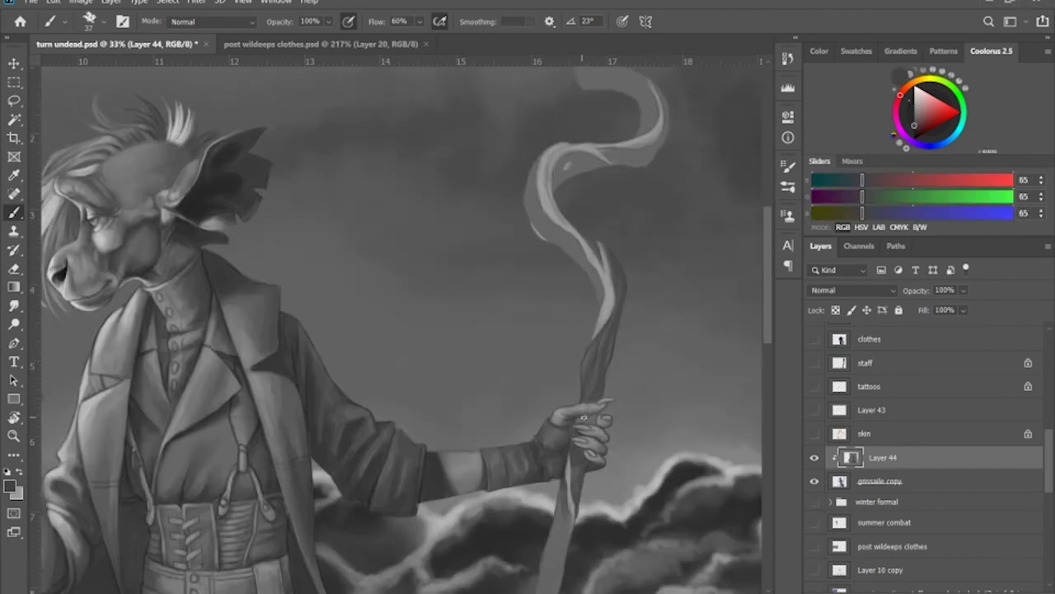
{"action": "left_click_drag", "start_coordinate": [602, 160], "coordinate": [564, 176]}
{"action": "mouse_move", "coordinate": [534, 166]}
{"action": "left_mouse_down"}
{"action": "mouse_move", "coordinate": [529, 211]}
{"action": "mouse_move", "coordinate": [559, 241]}
{"action": "left_mouse_up"}
{"action": "left_click_drag", "start_coordinate": [559, 235], "coordinate": [589, 277]}
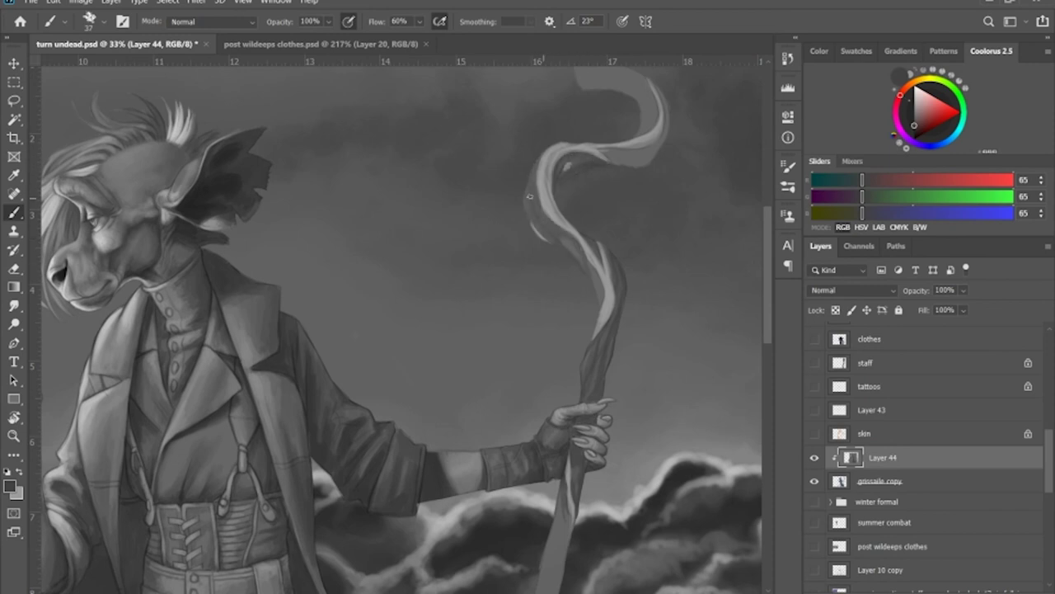
{"action": "mouse_move", "coordinate": [536, 168]}
{"action": "left_mouse_down"}
{"action": "mouse_move", "coordinate": [531, 208]}
{"action": "mouse_move", "coordinate": [603, 305]}
{"action": "left_mouse_up"}
- Shade the outer curl and tip of the staff with dark grey (65) strokes in a rotated view
{"action": "left_click_drag", "start_coordinate": [769, 289], "coordinate": [768, 246]}
{"action": "mouse_move", "coordinate": [666, 255]}
{"action": "left_mouse_down"}
{"action": "mouse_move", "coordinate": [602, 316]}
{"action": "mouse_move", "coordinate": [665, 300]}
{"action": "left_mouse_up"}
{"action": "mouse_move", "coordinate": [645, 243]}
{"action": "left_mouse_down"}
{"action": "mouse_move", "coordinate": [651, 262]}
{"action": "mouse_move", "coordinate": [640, 239]}
{"action": "mouse_move", "coordinate": [579, 249]}
{"action": "mouse_move", "coordinate": [596, 357]}
{"action": "mouse_move", "coordinate": [646, 403]}
{"action": "left_mouse_up"}
{"action": "key", "text": "r"}
{"action": "left_click_drag", "start_coordinate": [603, 343], "coordinate": [639, 376]}
{"action": "left_click_drag", "start_coordinate": [609, 335], "coordinate": [646, 381]}
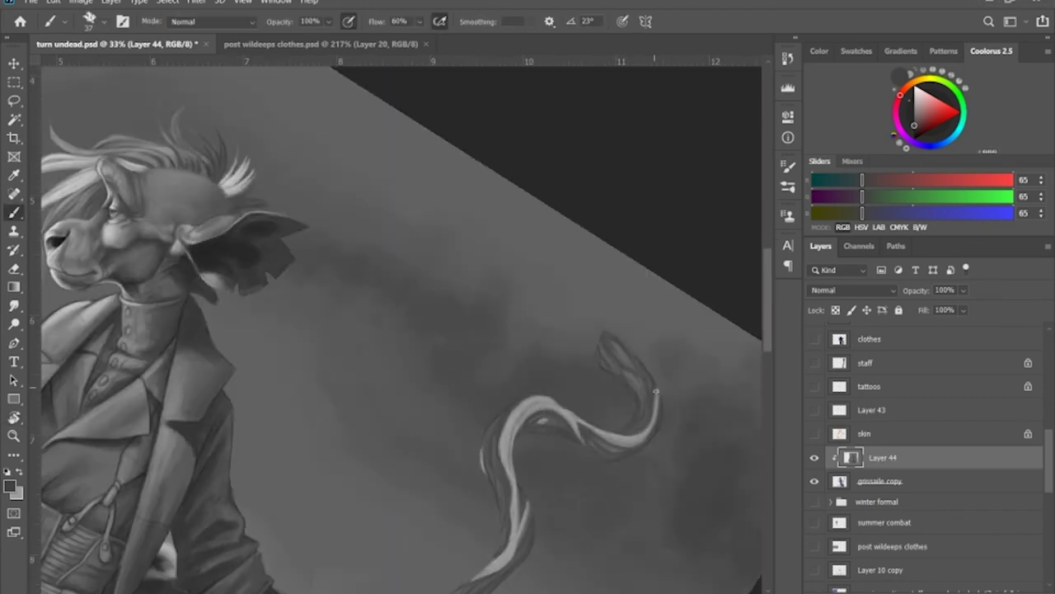
- Add light strokes along the staff's curled tip using the lighter grey
{"action": "key", "text": "x"}
{"action": "left_click_drag", "start_coordinate": [609, 344], "coordinate": [641, 378]}
{"action": "left_click_drag", "start_coordinate": [631, 369], "coordinate": [649, 401]}
{"action": "left_click_drag", "start_coordinate": [604, 332], "coordinate": [614, 347]}
- Shade the staff's shaft below the gripping hand with dark grey (65) wood-grain strokes
{"action": "left_click_drag", "start_coordinate": [767, 337], "coordinate": [767, 422]}
{"action": "key", "text": "x"}
{"action": "left_click_drag", "start_coordinate": [236, 396], "coordinate": [133, 493]}
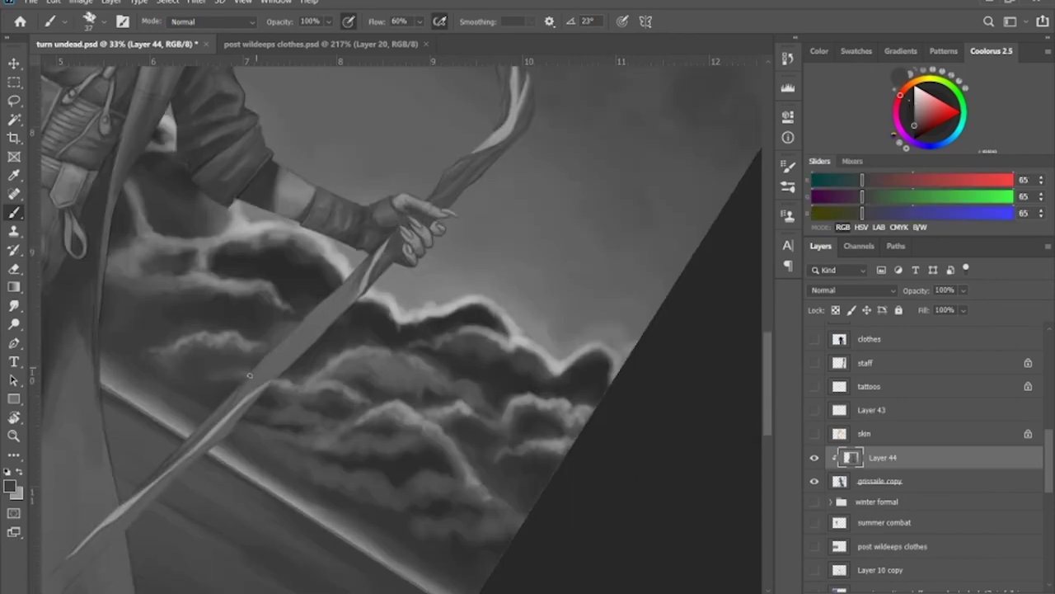
{"action": "left_click_drag", "start_coordinate": [257, 368], "coordinate": [188, 441]}
{"action": "left_click_drag", "start_coordinate": [365, 263], "coordinate": [315, 334]}
{"action": "left_click_drag", "start_coordinate": [239, 396], "coordinate": [338, 301]}
{"action": "left_click_drag", "start_coordinate": [255, 380], "coordinate": [338, 290]}
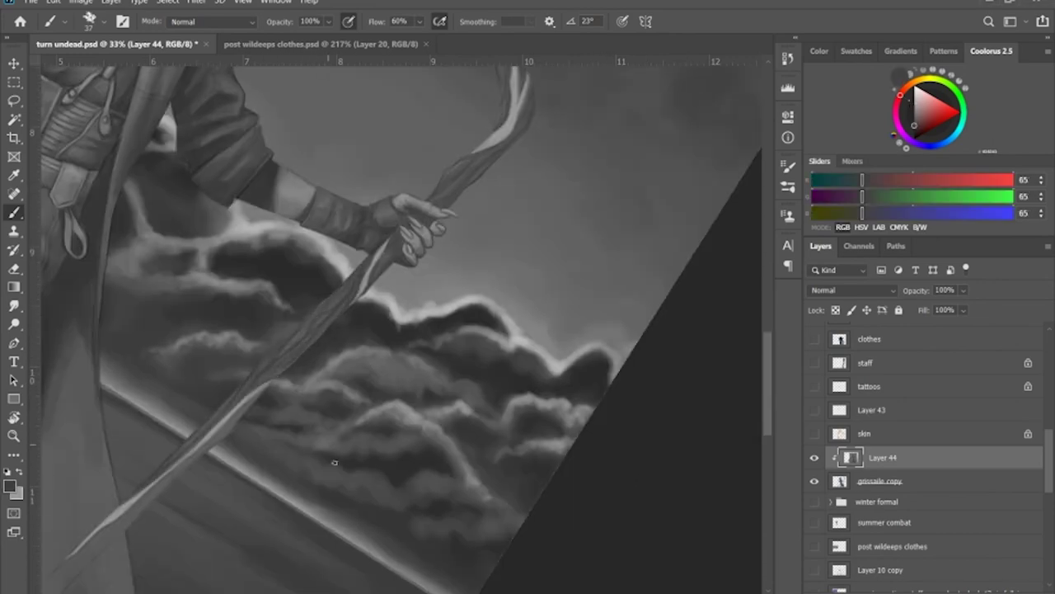
- Deepen the dark grey (65) grain lines along the shaft from the gripping hand towards the coat
{"action": "left_click_drag", "start_coordinate": [335, 462], "coordinate": [513, 278]}
{"action": "left_click_drag", "start_coordinate": [404, 244], "coordinate": [307, 330]}
{"action": "left_click_drag", "start_coordinate": [435, 212], "coordinate": [386, 260]}
{"action": "left_click_drag", "start_coordinate": [290, 340], "coordinate": [233, 394]}
{"action": "left_click_drag", "start_coordinate": [340, 305], "coordinate": [206, 430]}
{"action": "left_click_drag", "start_coordinate": [247, 387], "coordinate": [122, 509]}
- Sample a mid grey (93) at the staff's lower shaft where it crosses the coat's hem
{"action": "key", "text": "x"}
{"action": "left_click", "coordinate": [274, 360], "text": "alt"}
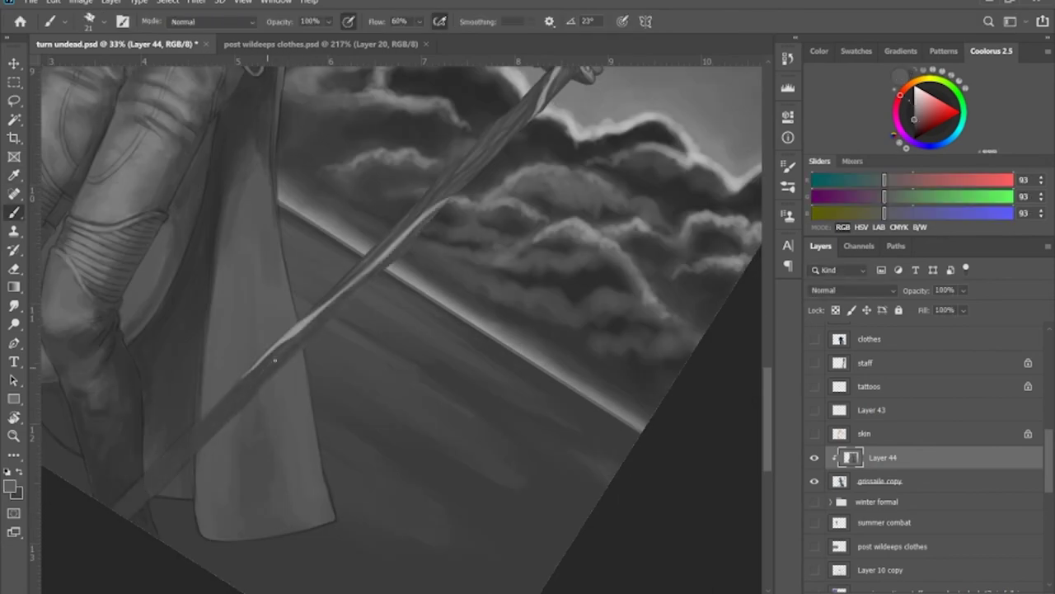